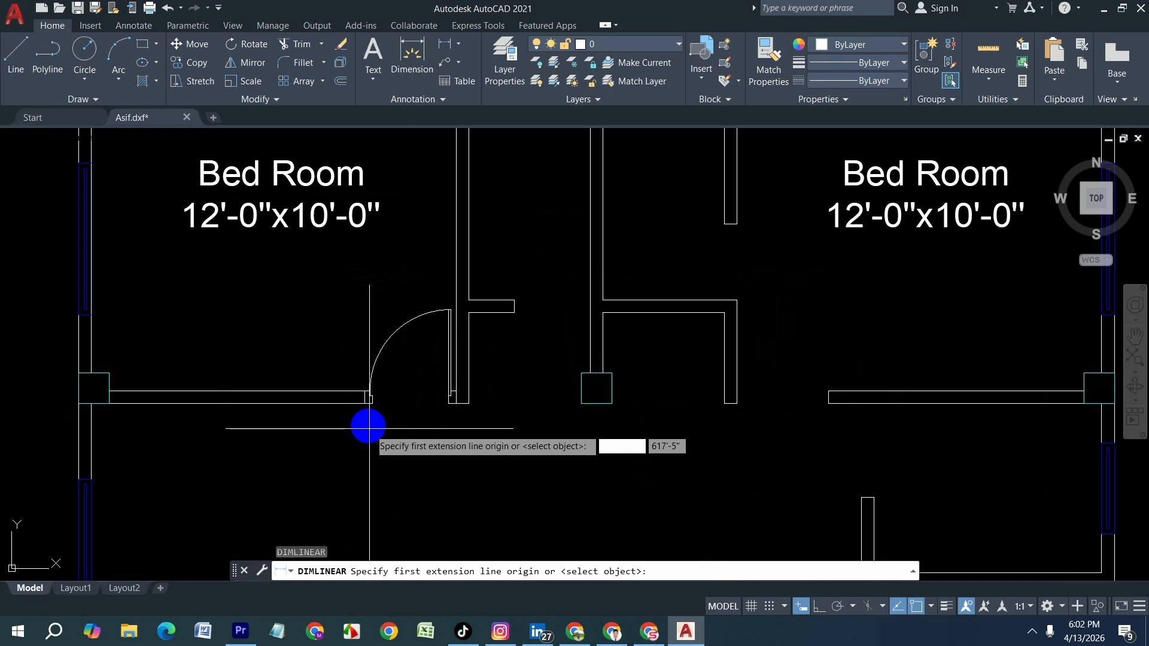
- Measure the overall width of the existing bedroom door, frames included, with a linear dimension without placing it
{"action": "scroll", "coordinate": [365, 419], "scroll_direction": "up", "scroll_amount": 4}
{"action": "left_click", "coordinate": [356, 372]}
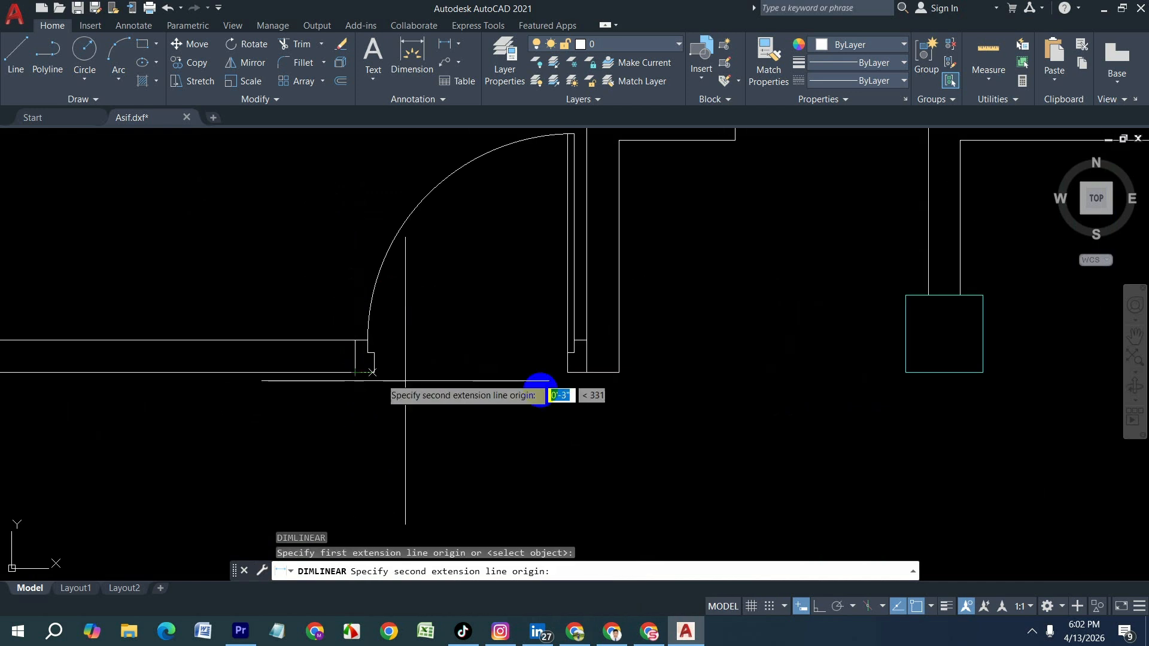
{"action": "left_click", "coordinate": [586, 373]}
{"action": "scroll", "coordinate": [560, 431], "scroll_direction": "down", "scroll_amount": 5}
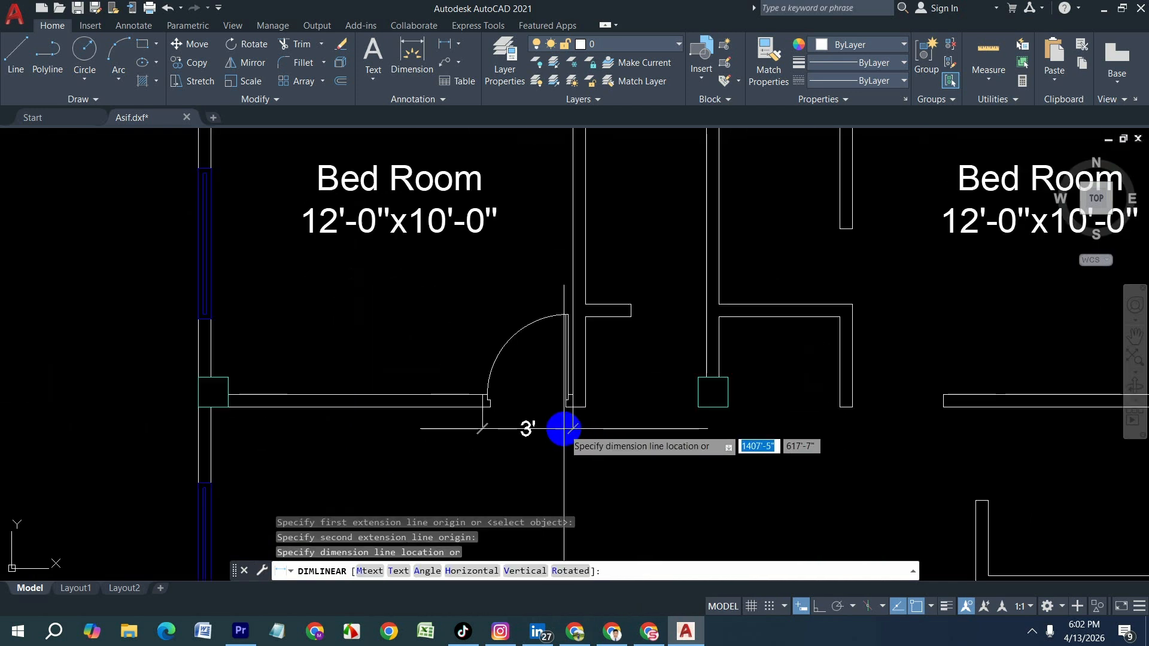
{"action": "key", "text": "Escape"}
{"action": "scroll", "coordinate": [691, 419], "scroll_direction": "down", "scroll_amount": 4}
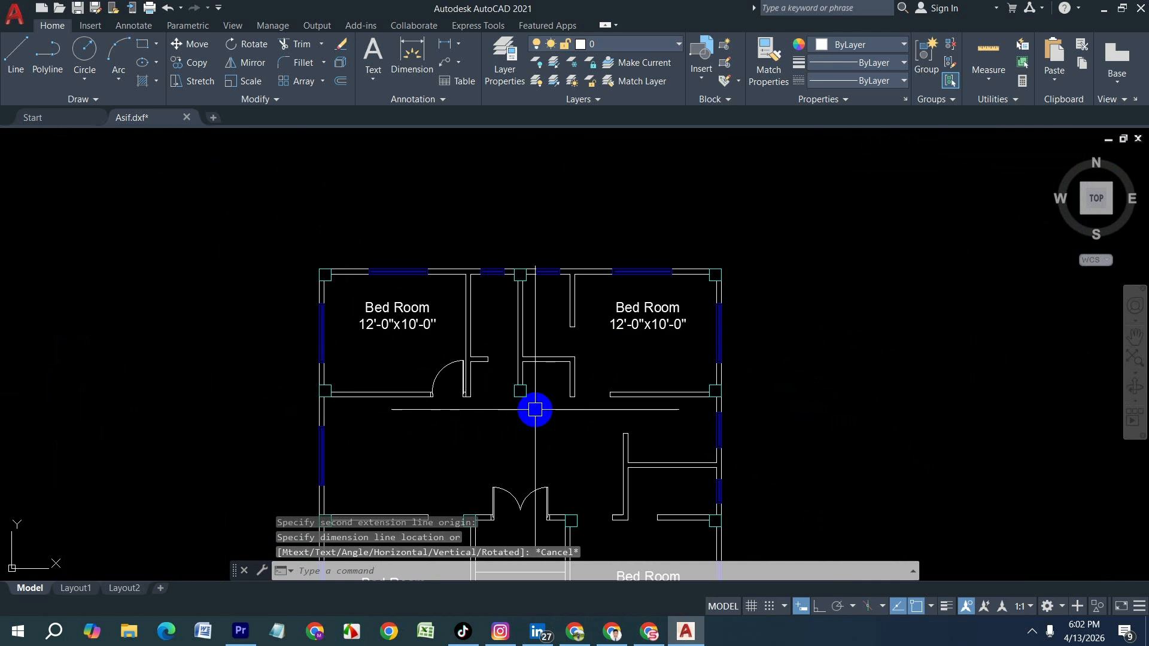
{"action": "scroll", "coordinate": [562, 450], "scroll_direction": "up", "scroll_amount": 2}
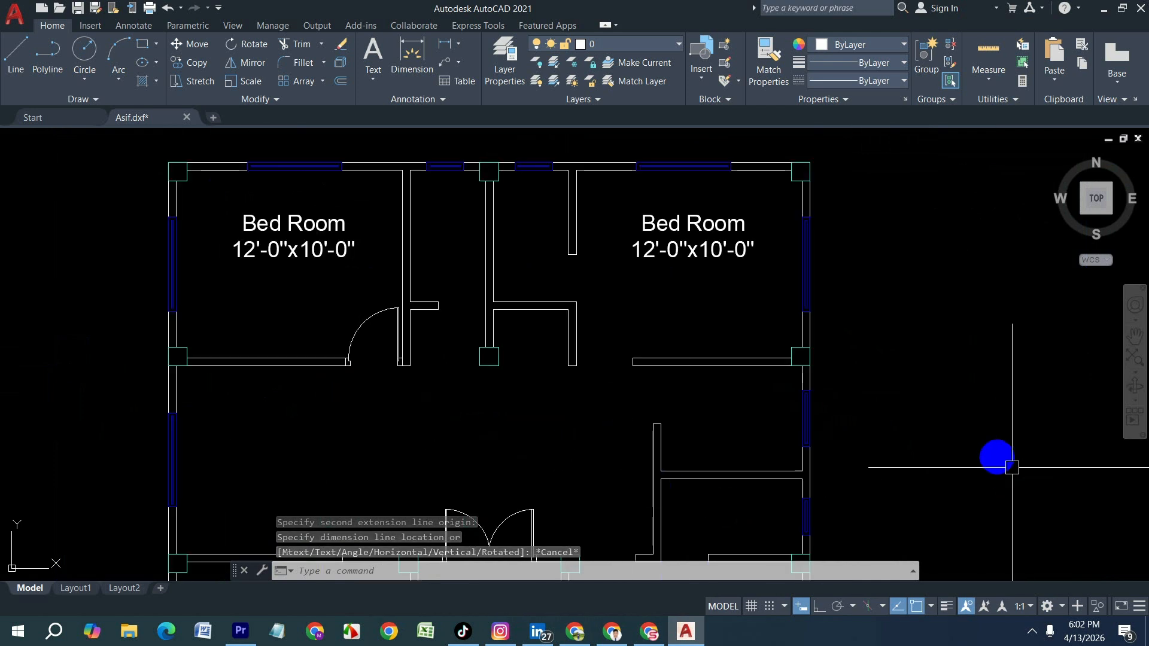
- Draw a 3' horizontal base line in the empty space beside the plan with Ortho switched on
{"action": "mouse_move", "coordinate": [1005, 463]}
{"action": "middle_mouse_down"}
{"action": "mouse_move", "coordinate": [637, 470]}
{"action": "mouse_move", "coordinate": [657, 458]}
{"action": "middle_mouse_up"}
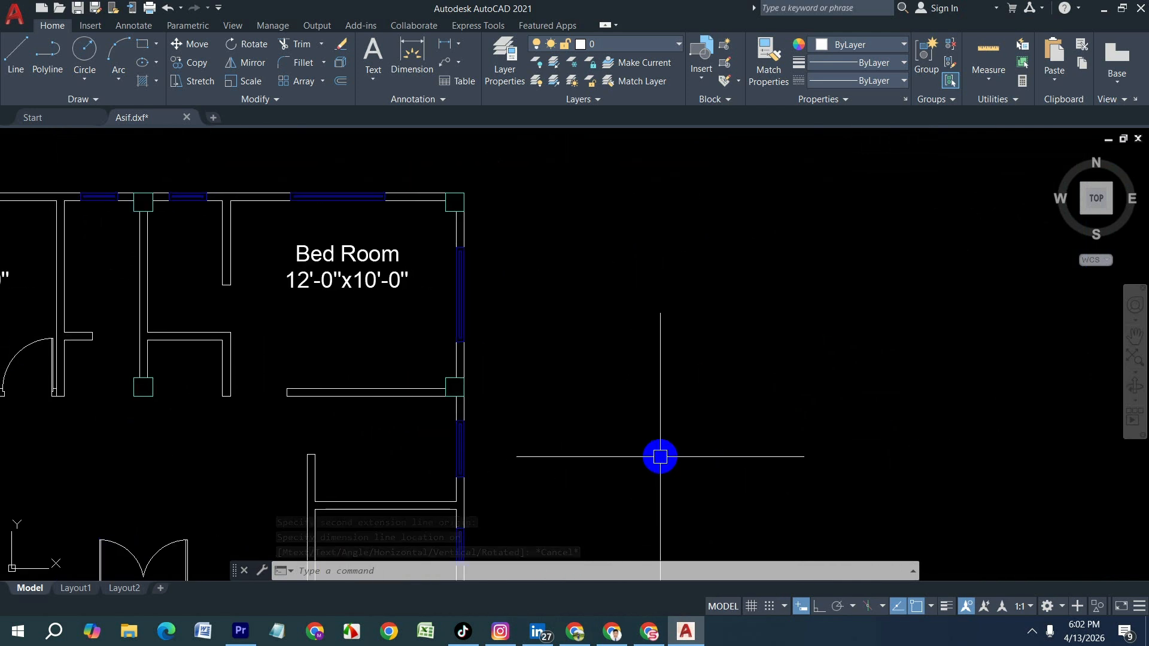
{"action": "type", "text": "l"}
{"action": "key", "text": "Return"}
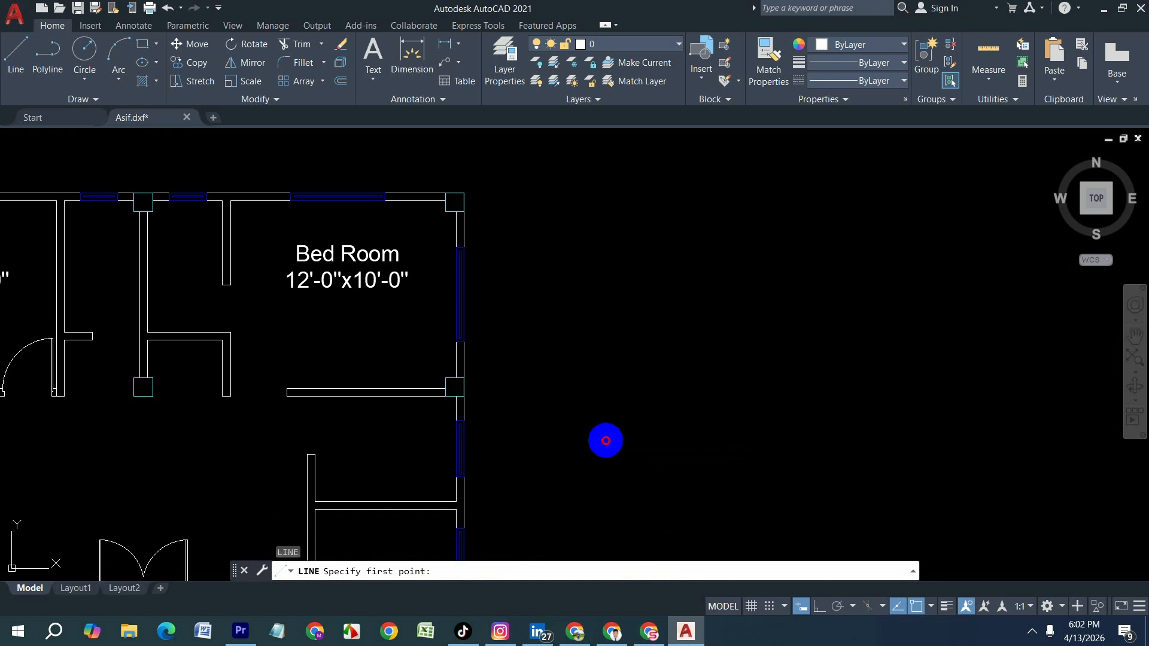
{"action": "left_click", "coordinate": [605, 439]}
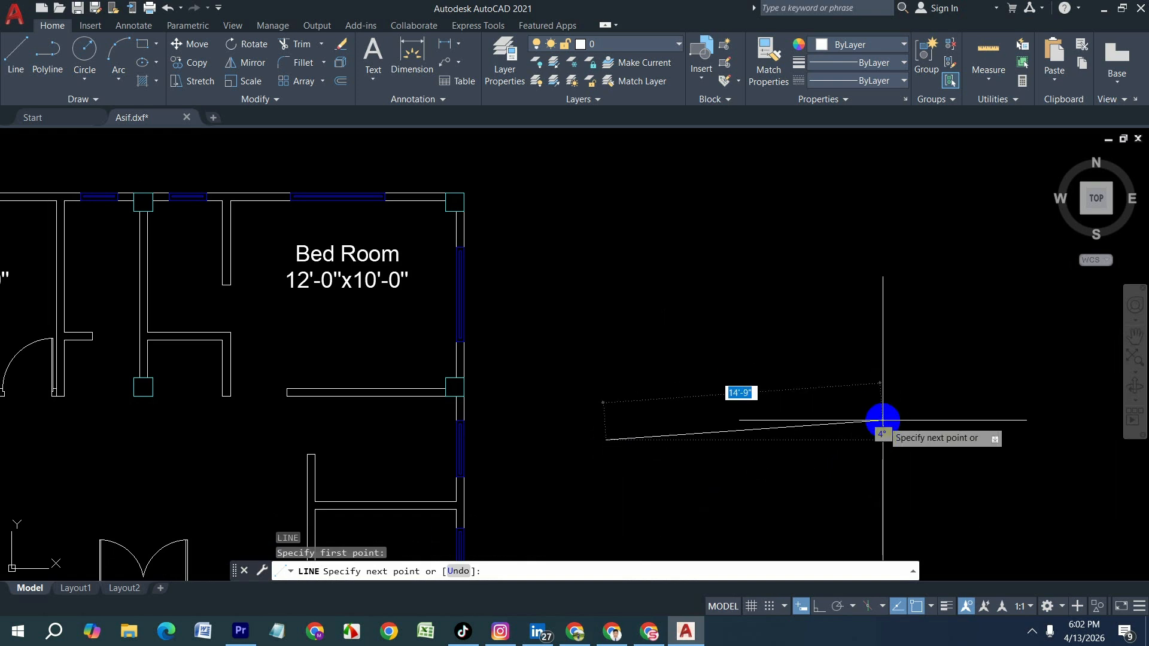
{"action": "key", "text": "F8"}
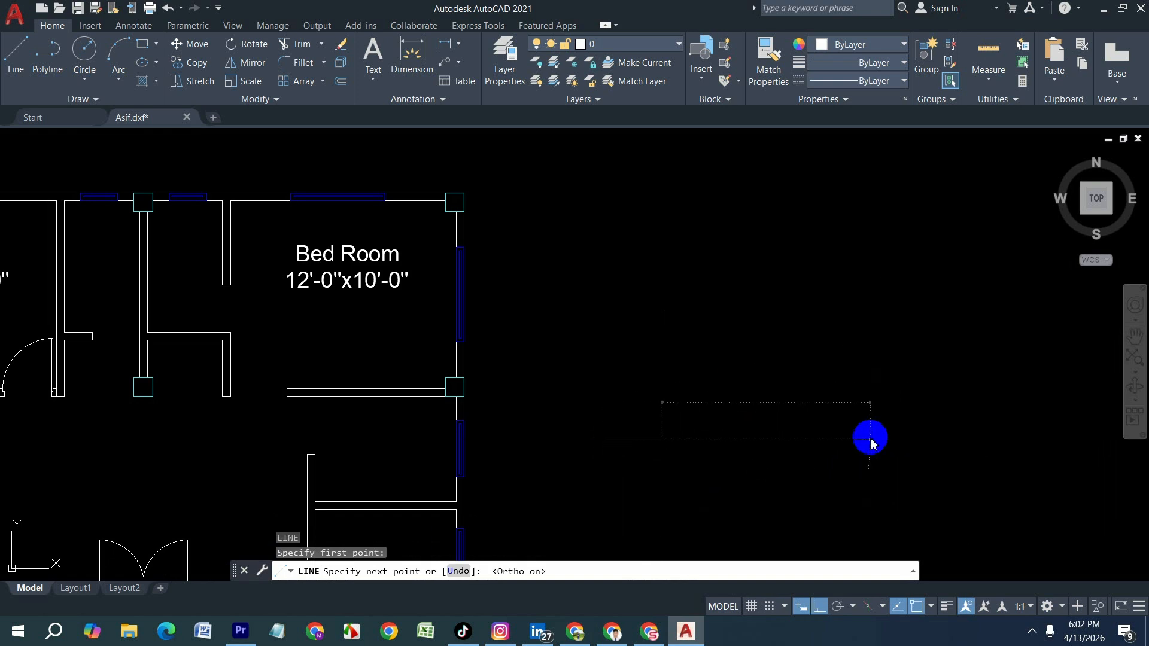
{"action": "key", "text": "Return"}
- Draw the stepped door jamb from the base line's left end: 5" up, 2" right, 2" down, 1" right and 3" down
{"action": "scroll", "coordinate": [619, 465], "scroll_direction": "up", "scroll_amount": 2}
{"action": "key", "text": "Return"}
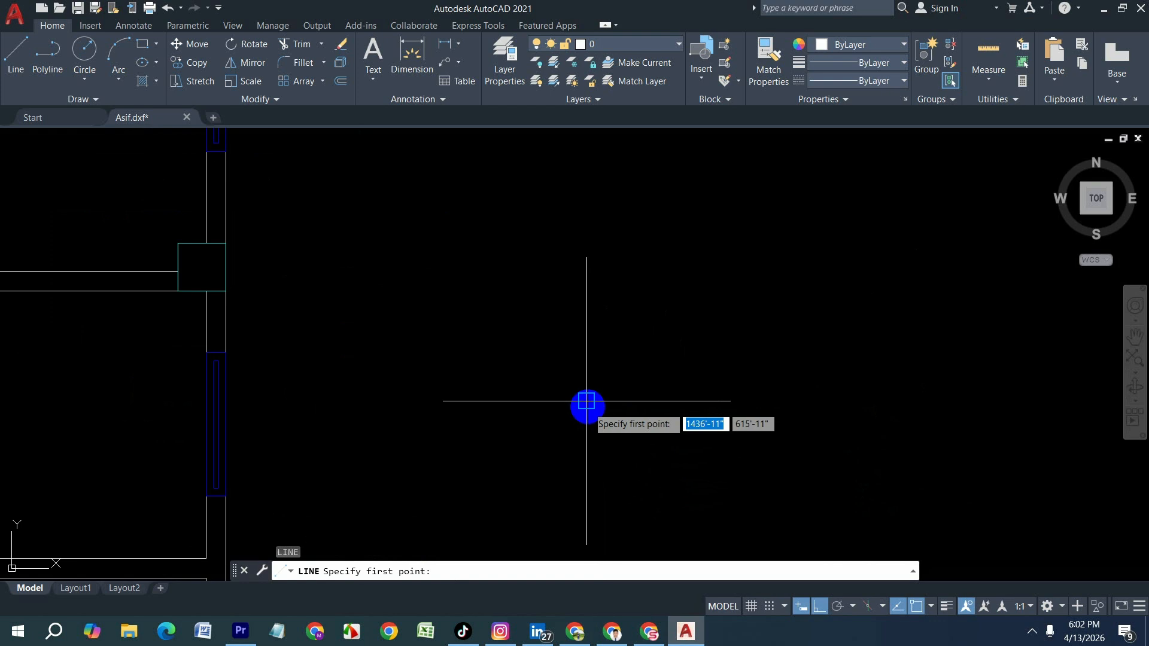
{"action": "left_click", "coordinate": [587, 400]}
{"action": "scroll", "coordinate": [590, 367], "scroll_direction": "up", "scroll_amount": 2}
{"action": "type", "text": "5"}
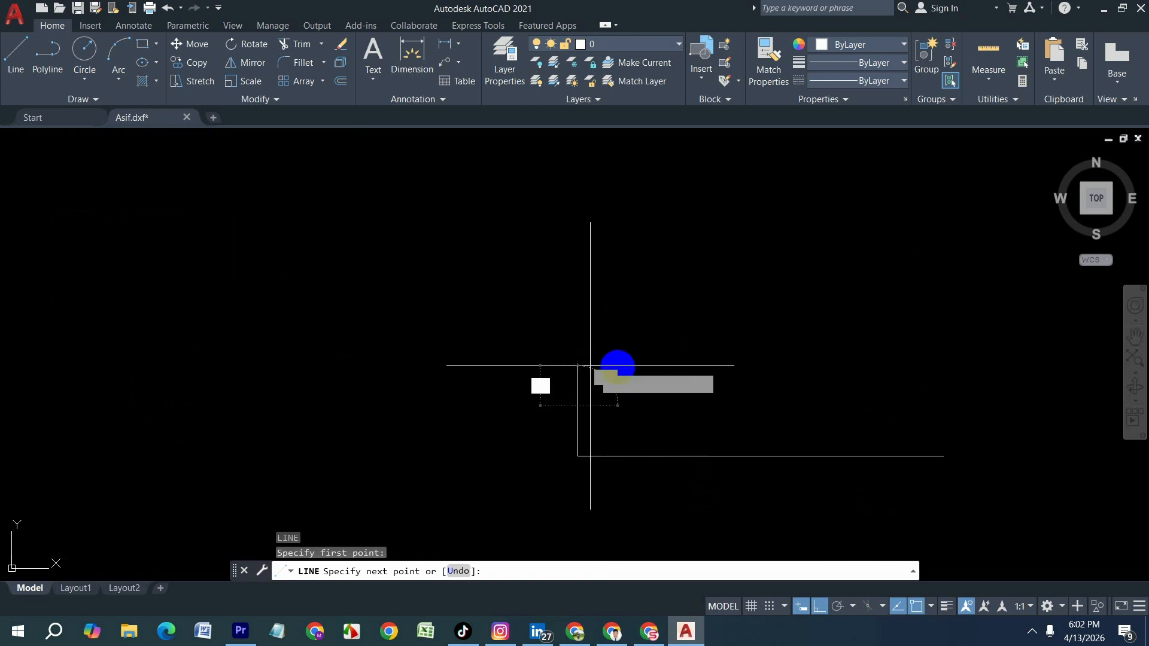
{"action": "key", "text": "Return"}
{"action": "type", "text": "2"}
{"action": "key", "text": "Return"}
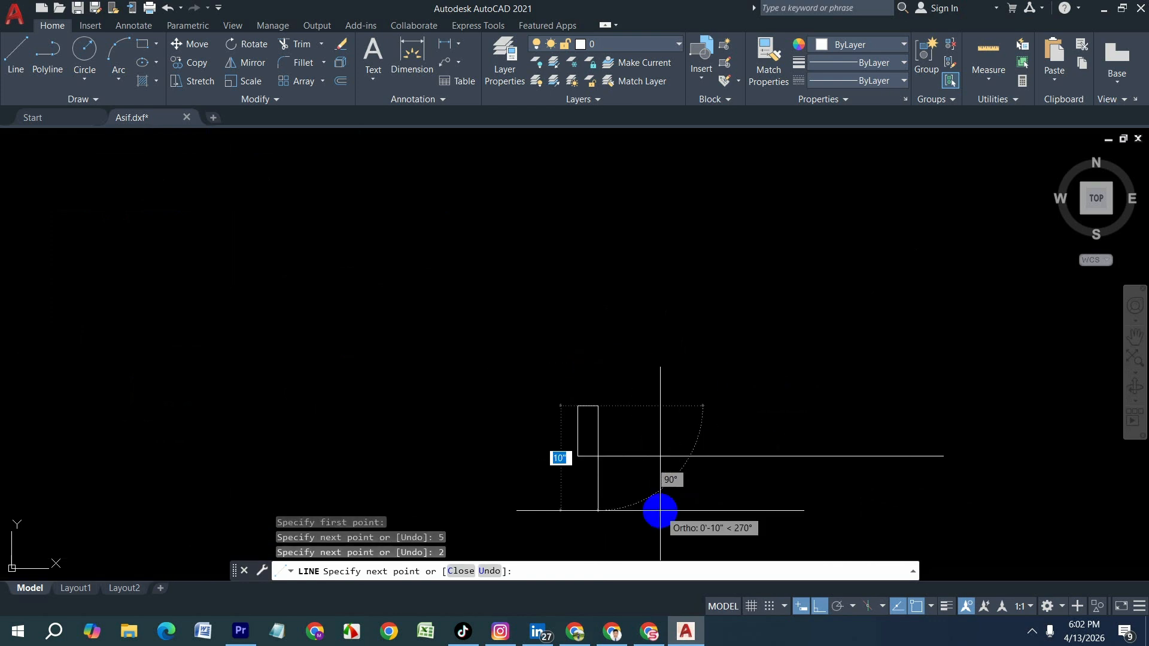
{"action": "type", "text": "2"}
{"action": "key", "text": "Return"}
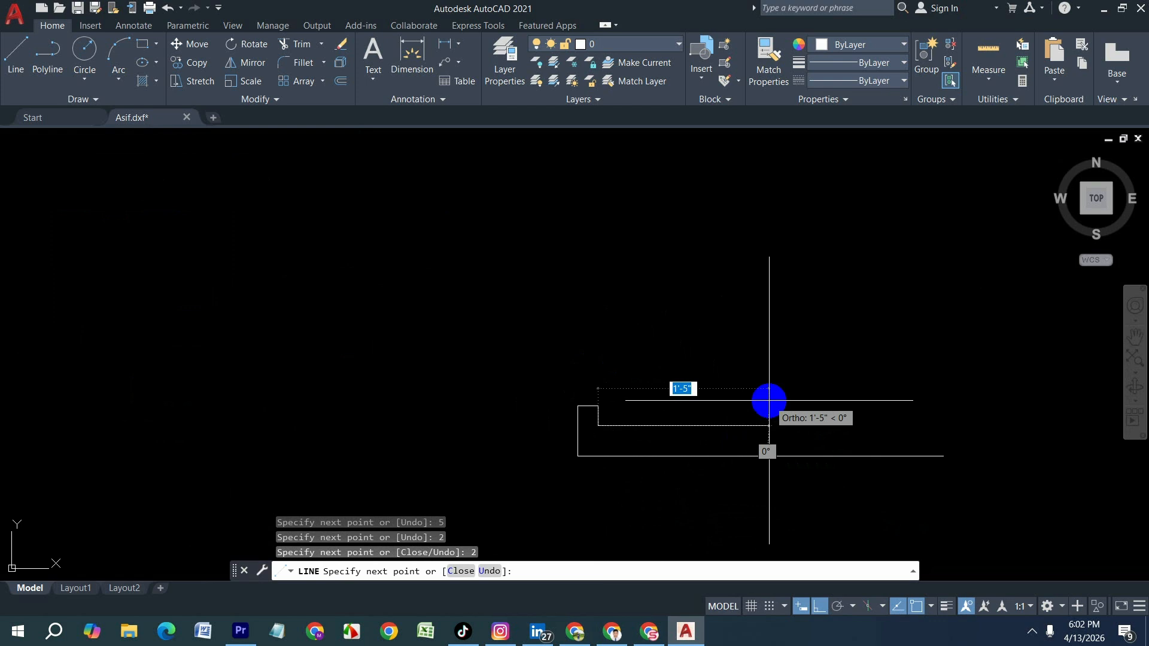
{"action": "type", "text": "1"}
{"action": "key", "text": "Return"}
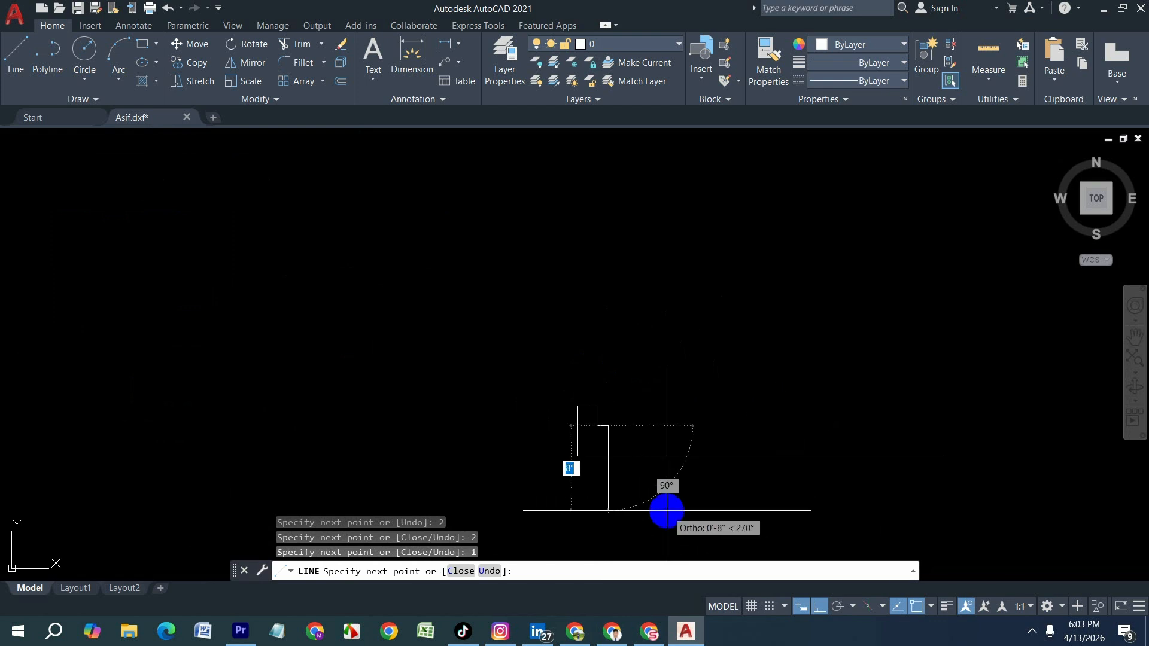
{"action": "type", "text": "3"}
{"action": "key", "text": "Return"}
{"action": "key", "text": "Return"}
- Draw the mirrored jamb from the base line's right end: 5" up, 2" left, 2" down, 1" left and 3" down
{"action": "key", "text": "Return"}
{"action": "left_click", "coordinate": [942, 456]}
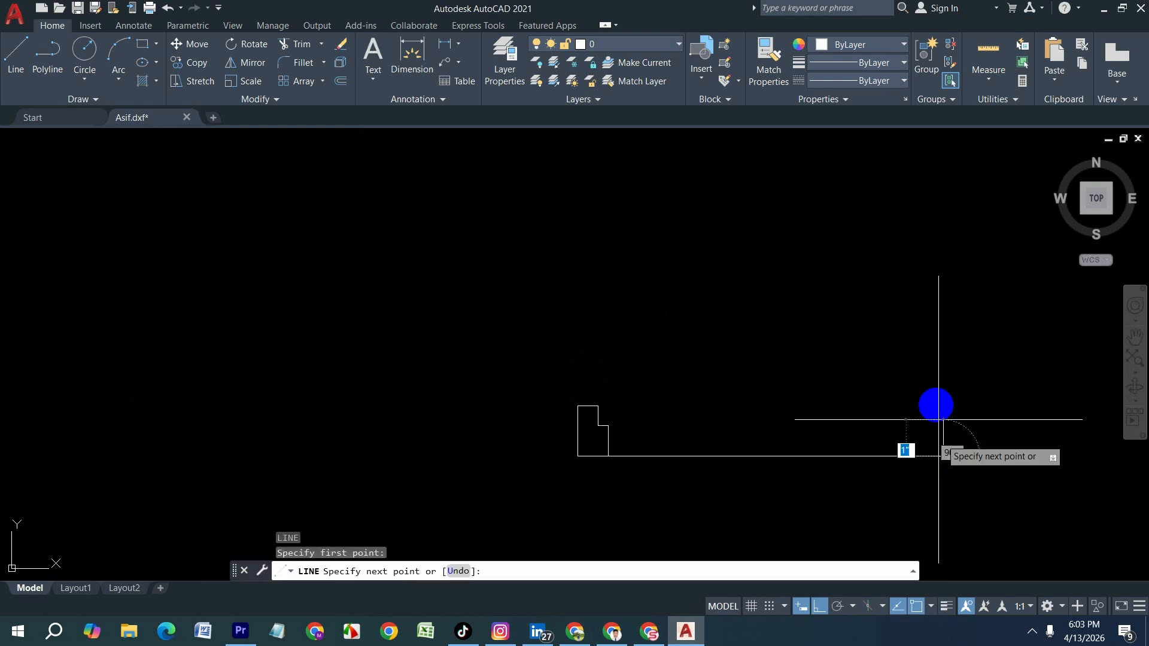
{"action": "type", "text": "5"}
{"action": "key", "text": "Return"}
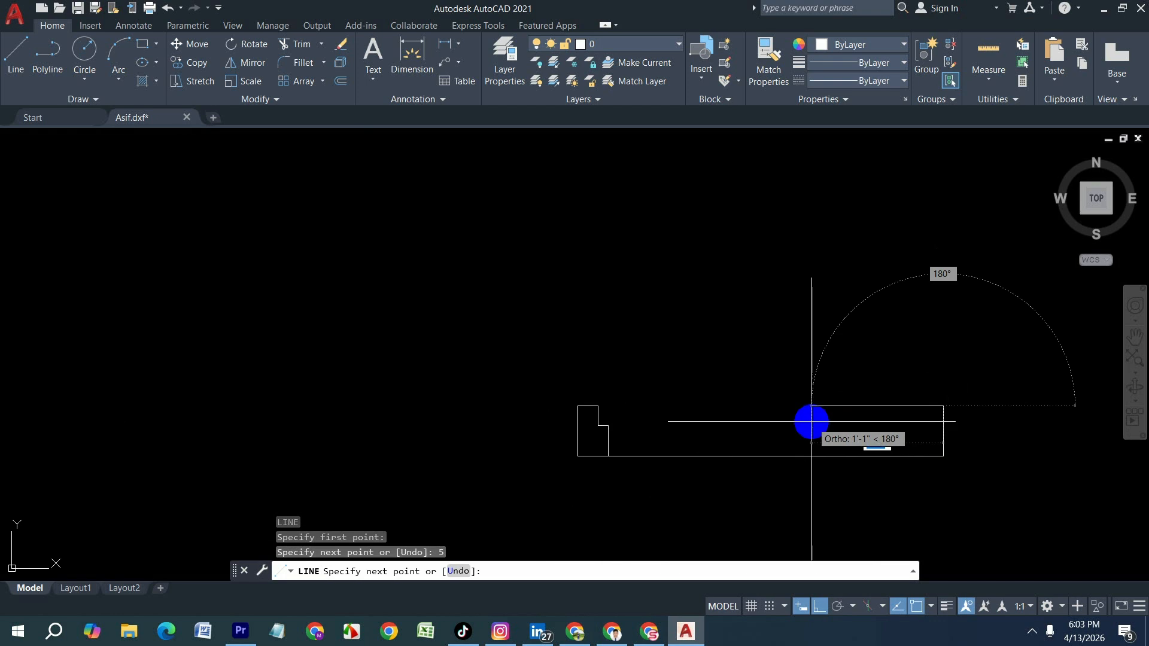
{"action": "type", "text": "2"}
{"action": "key", "text": "Return"}
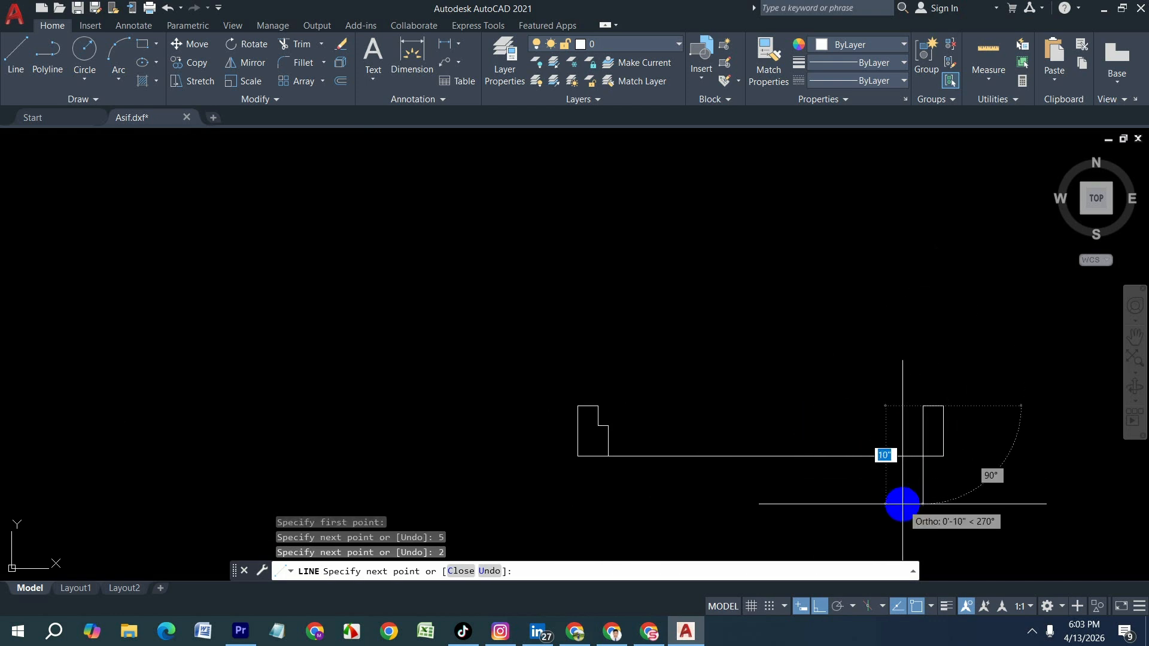
{"action": "type", "text": "2"}
{"action": "key", "text": "Return"}
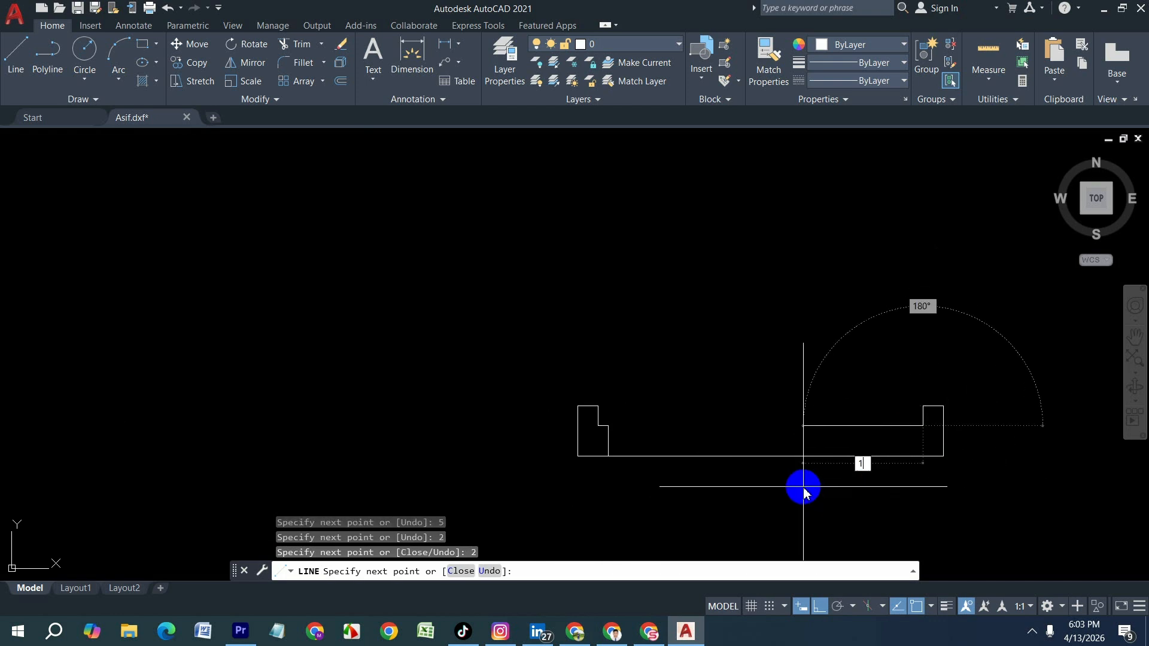
{"action": "type", "text": "1"}
{"action": "key", "text": "Return"}
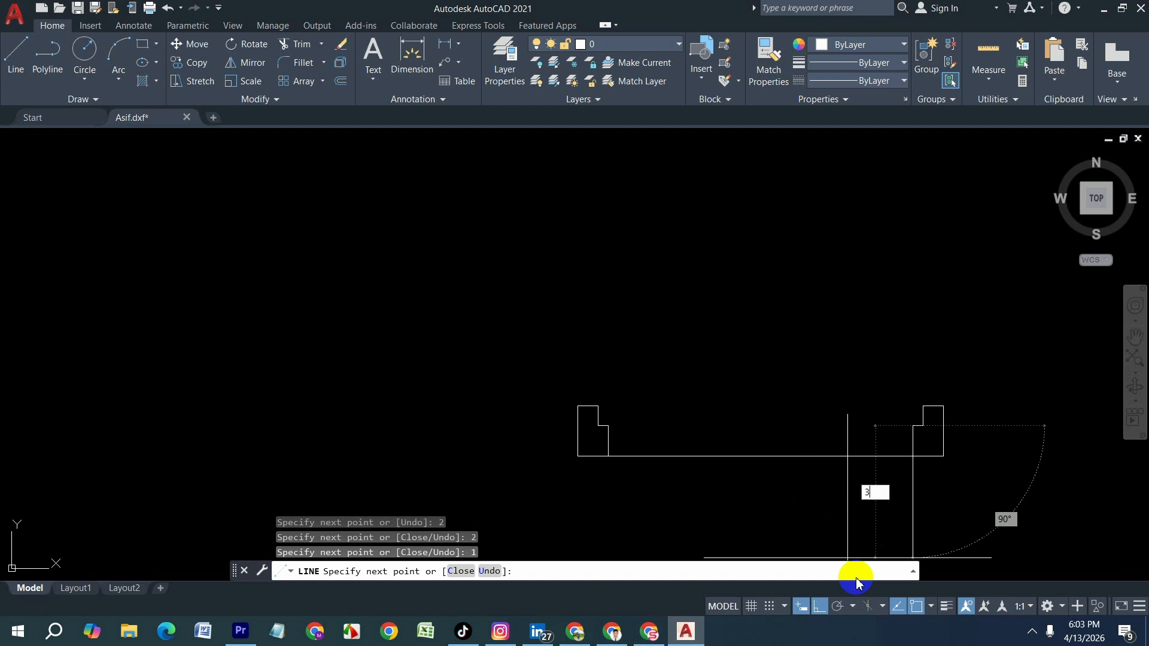
{"action": "key", "text": "Return"}
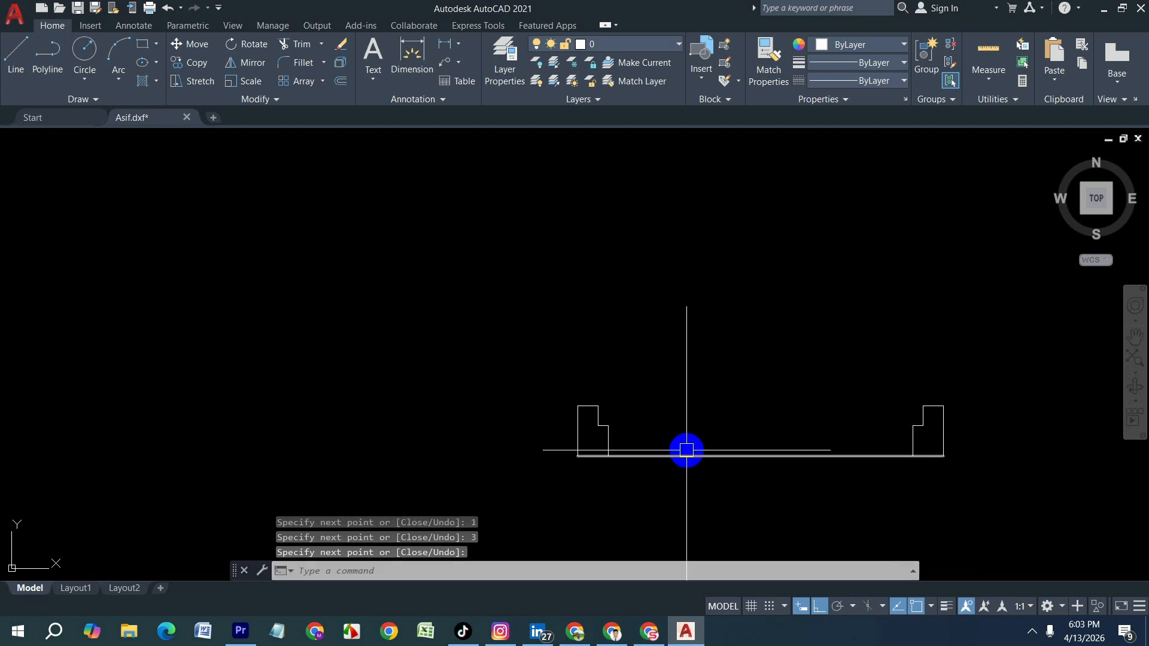
- Draw two parallel 7' vertical lines upward from both ends of the left jamb's step to form the door leaf
{"action": "key", "text": "Return"}
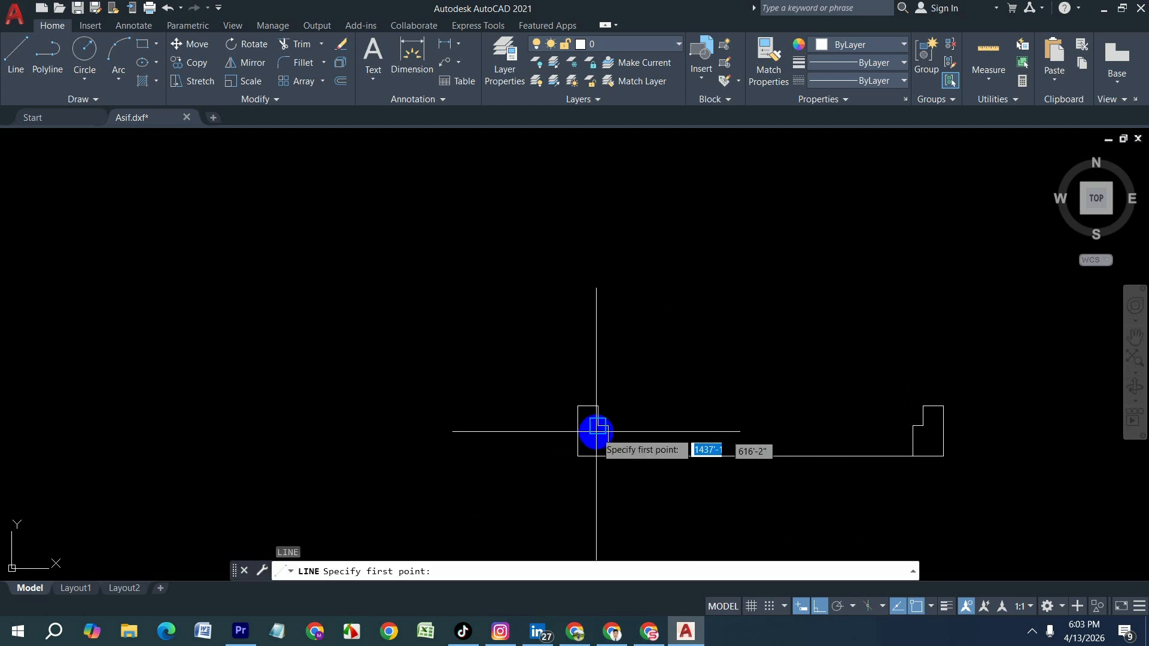
{"action": "left_click", "coordinate": [597, 426]}
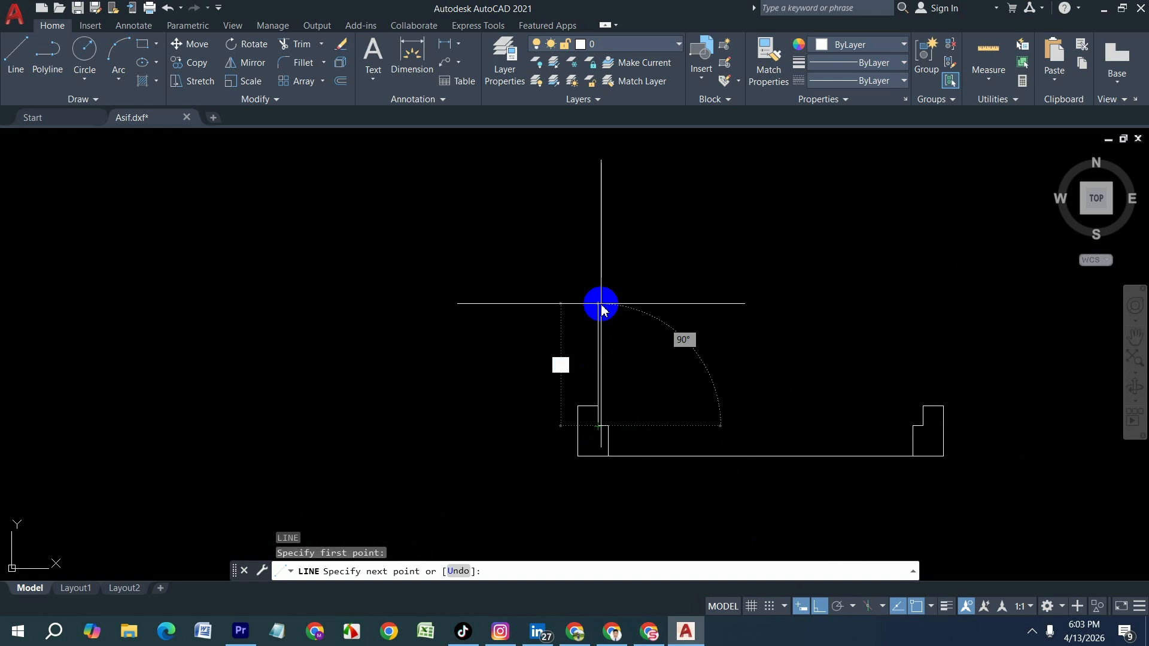
{"action": "type", "text": "7'"}
{"action": "key", "text": "Return"}
{"action": "key", "text": "Return"}
{"action": "key", "text": "Return"}
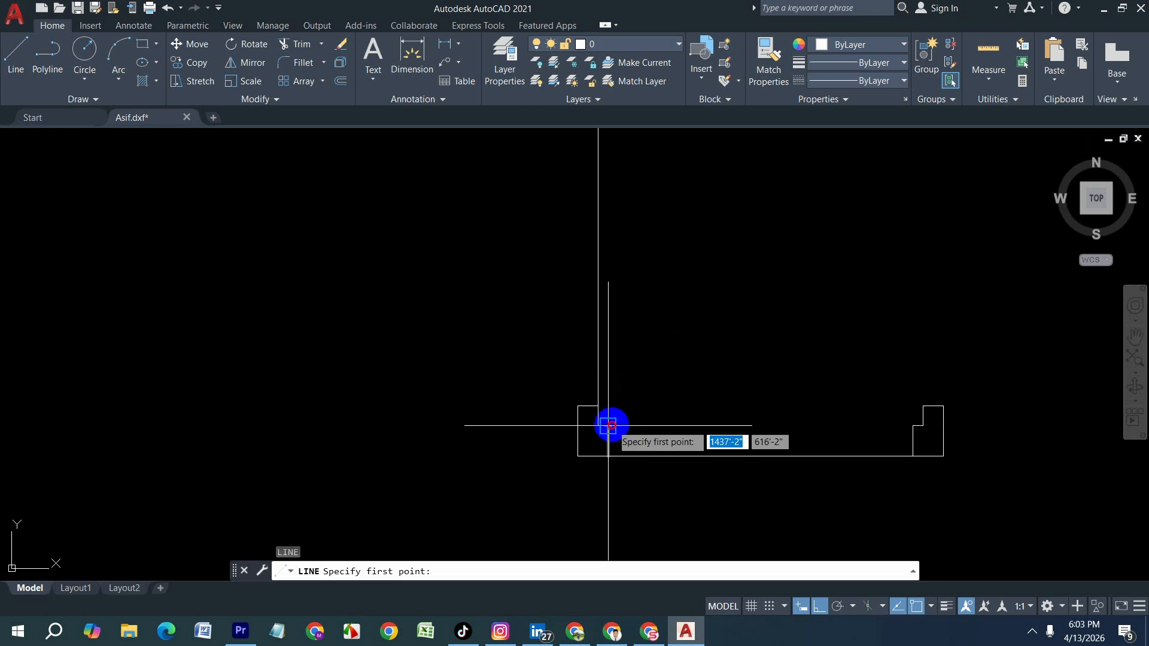
{"action": "left_click", "coordinate": [608, 426]}
{"action": "type", "text": "7"}
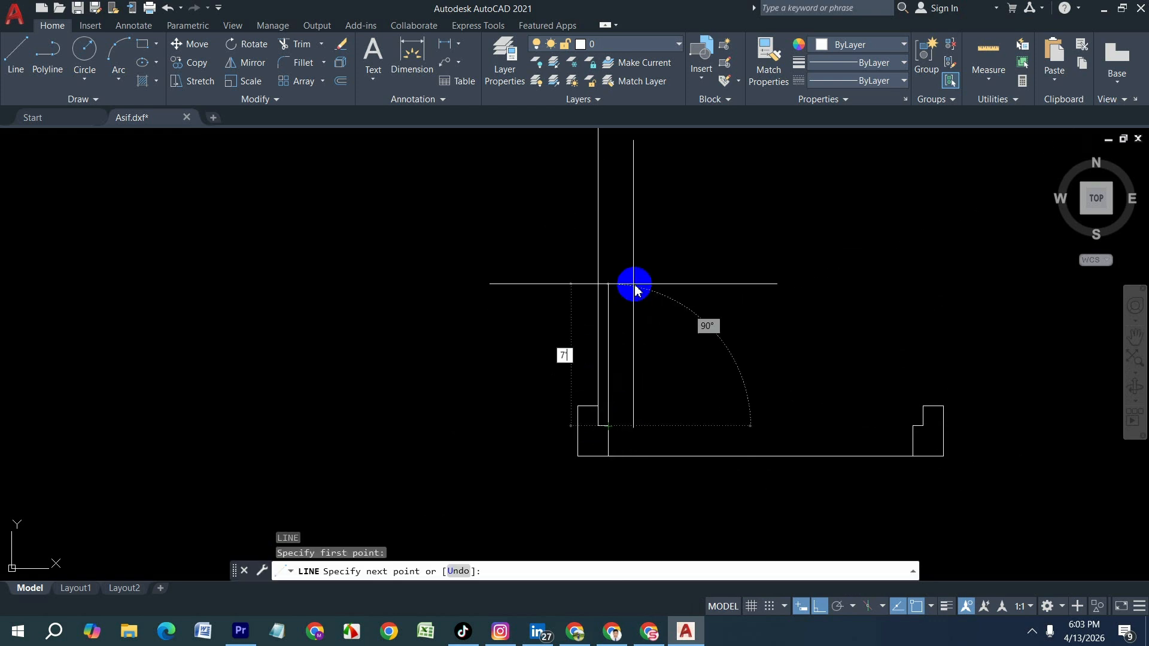
{"action": "type", "text": "'"}
{"action": "key", "text": "Return"}
{"action": "key", "text": "Return"}
- Draw a circle centred on the left jamb's upper inner corner with its radius reaching the right jamb's inner edge
{"action": "key", "text": "Return"}
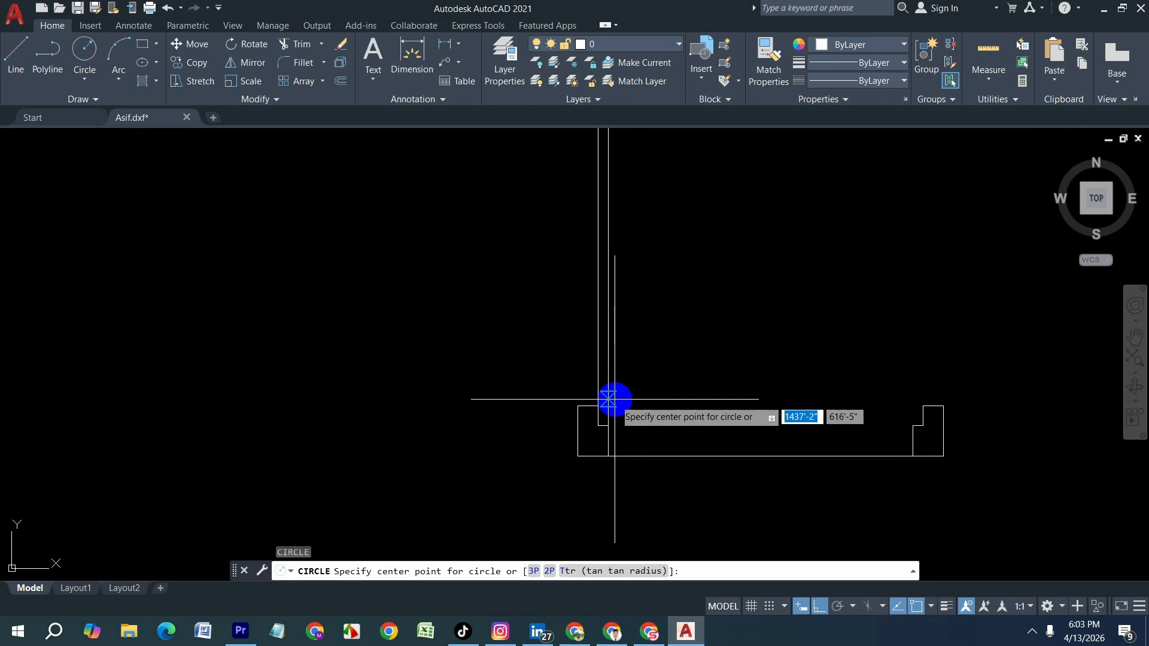
{"action": "left_click", "coordinate": [597, 407]}
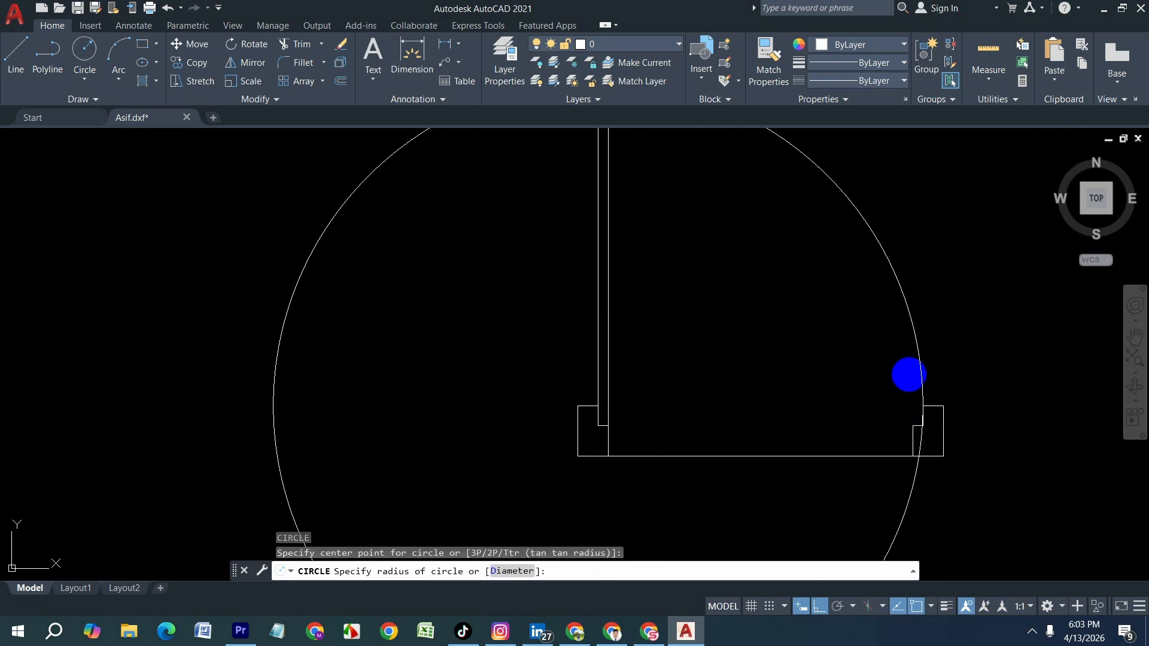
{"action": "left_click", "coordinate": [908, 374]}
{"action": "scroll", "coordinate": [754, 356], "scroll_direction": "down", "scroll_amount": 4}
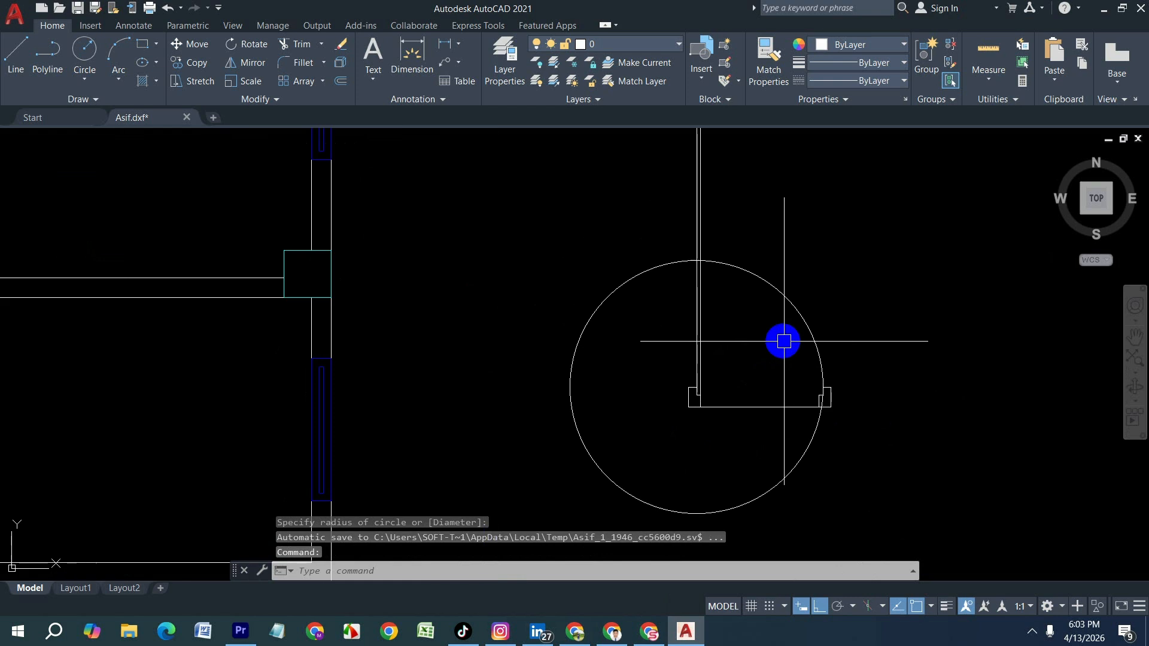
{"action": "key", "text": "Escape"}
- Trim the circle to a quarter door swing, the leaf lines beyond it, and the base line between the jambs
{"action": "key", "text": "Return"}
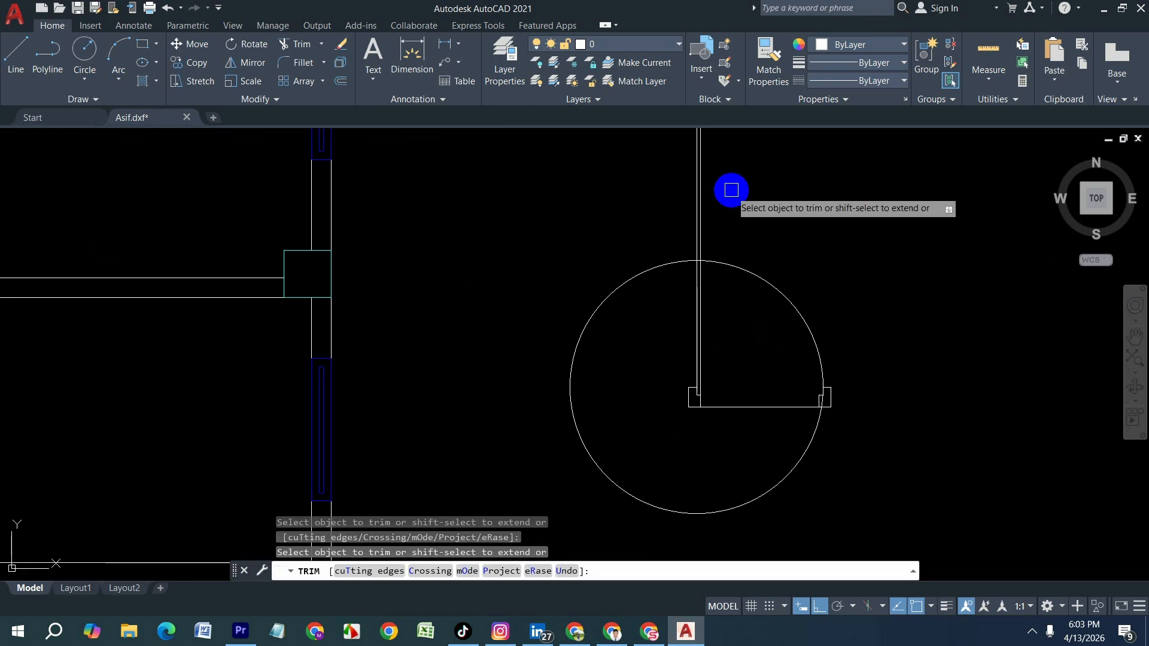
{"action": "mouse_move", "coordinate": [731, 190]}
{"action": "left_mouse_down"}
{"action": "mouse_move", "coordinate": [652, 225]}
{"action": "mouse_move", "coordinate": [635, 341]}
{"action": "left_mouse_up"}
{"action": "left_click_drag", "start_coordinate": [752, 428], "coordinate": [754, 368]}
{"action": "scroll", "coordinate": [830, 417], "scroll_direction": "up", "scroll_amount": 3}
{"action": "left_click", "coordinate": [794, 350]}
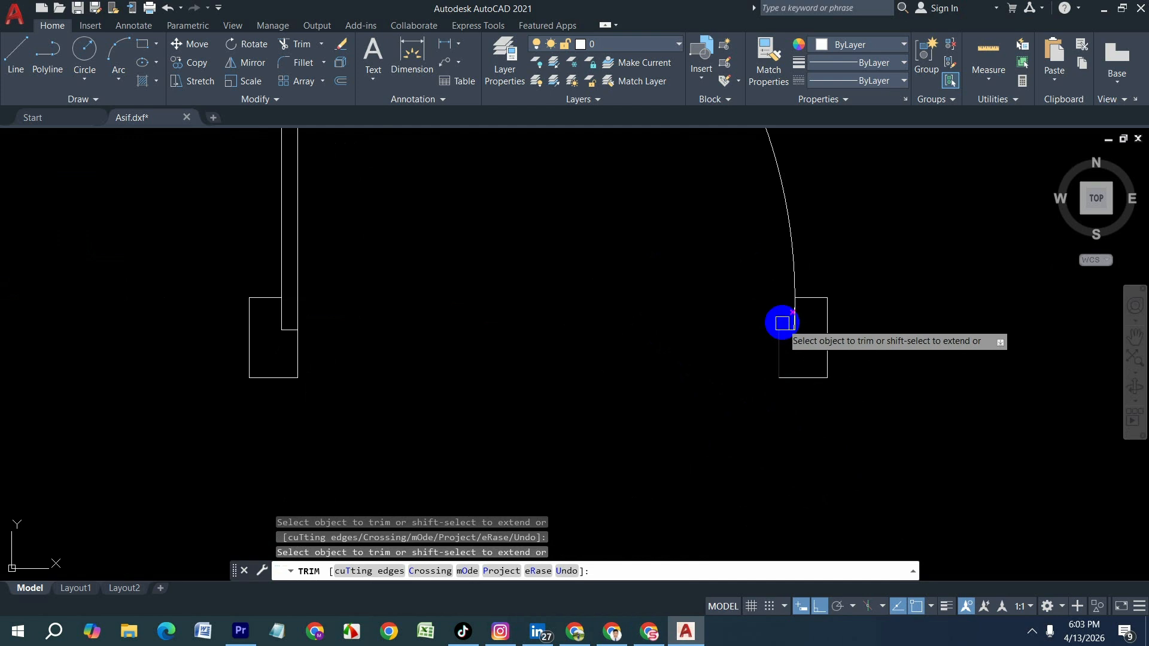
{"action": "scroll", "coordinate": [779, 321], "scroll_direction": "up", "scroll_amount": 3}
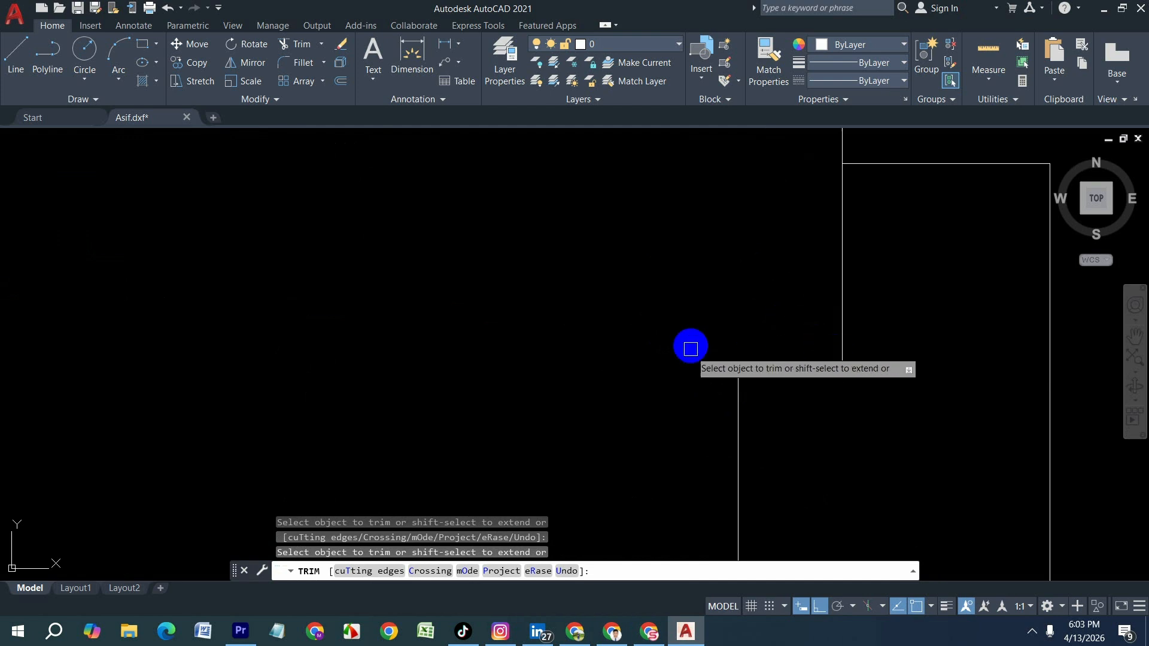
{"action": "scroll", "coordinate": [754, 401], "scroll_direction": "down", "scroll_amount": 5}
{"action": "key", "text": "Escape"}
- Convert the whole door drawing into a block named "door 7"
{"action": "left_click", "coordinate": [779, 424]}
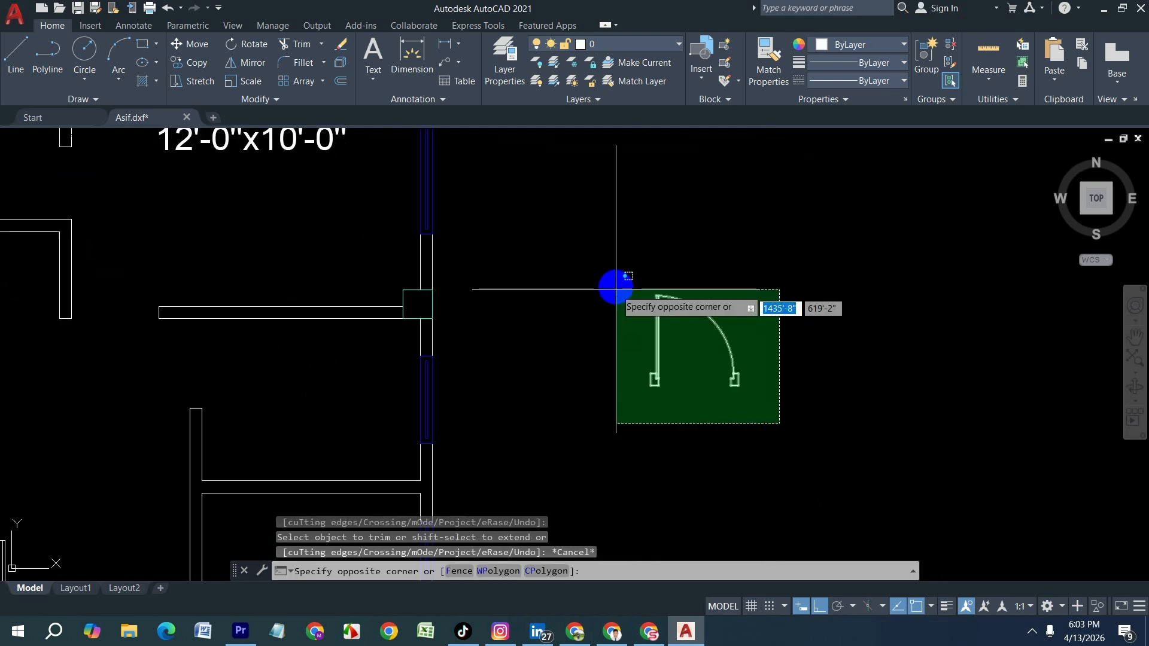
{"action": "left_click", "coordinate": [616, 286]}
{"action": "key", "text": "Return"}
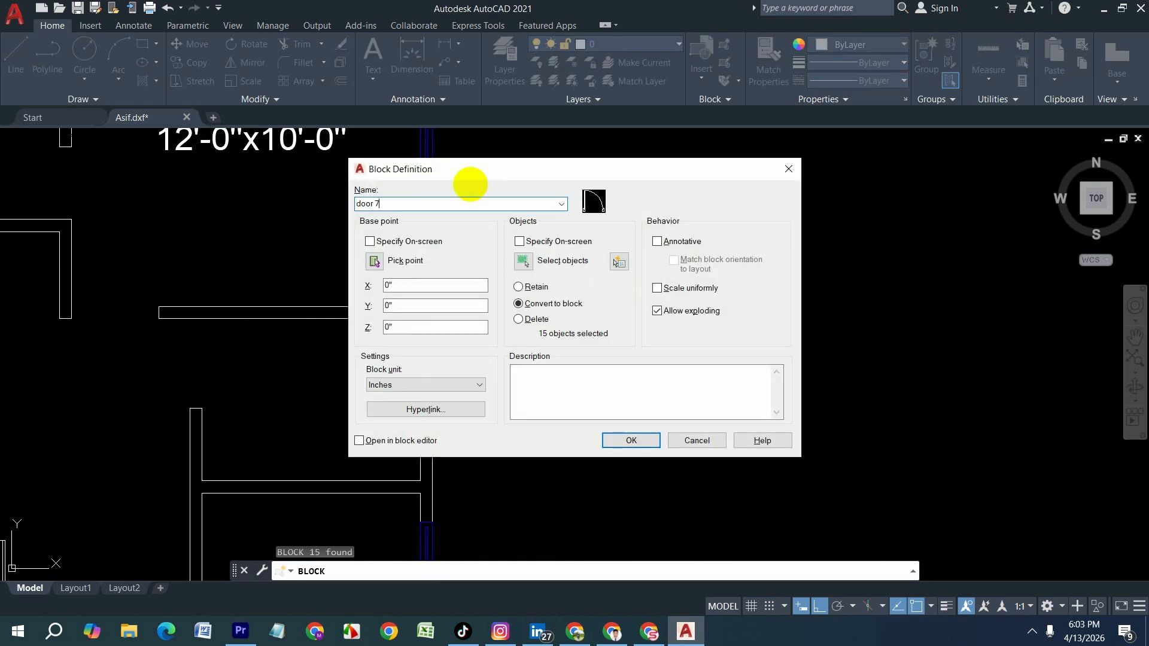
{"action": "key", "text": "Return"}
- Move the door block into the right bedroom's opening, its left jamb's lower-left corner on the wall end
{"action": "scroll", "coordinate": [636, 377], "scroll_direction": "down", "scroll_amount": 3}
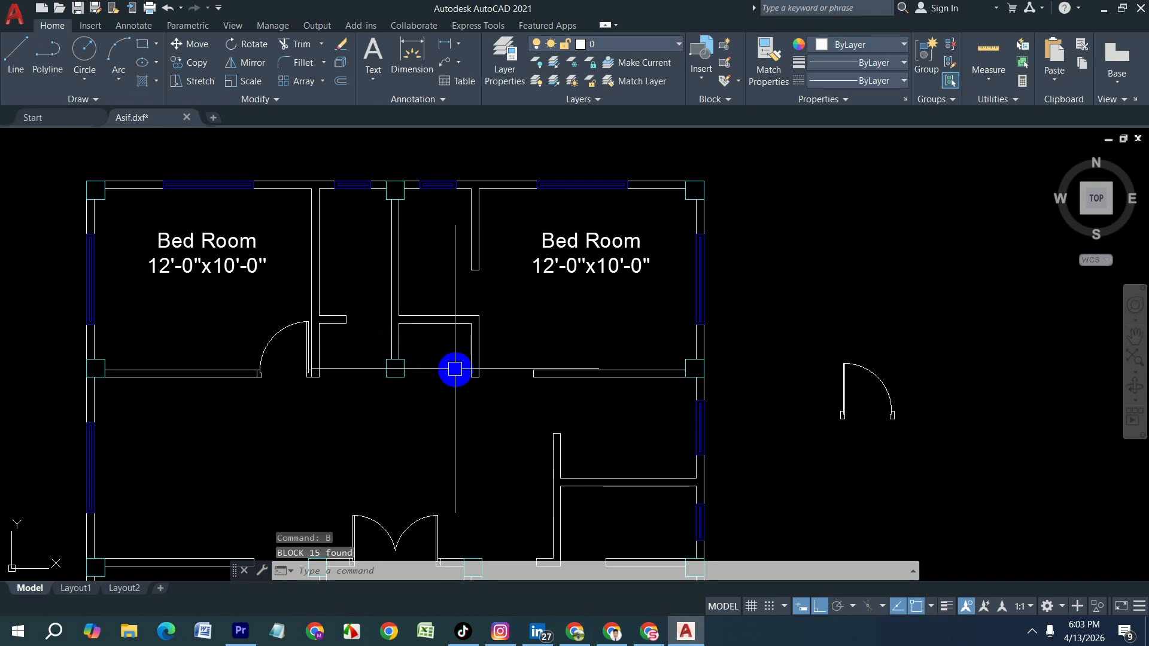
{"action": "left_click", "coordinate": [845, 410]}
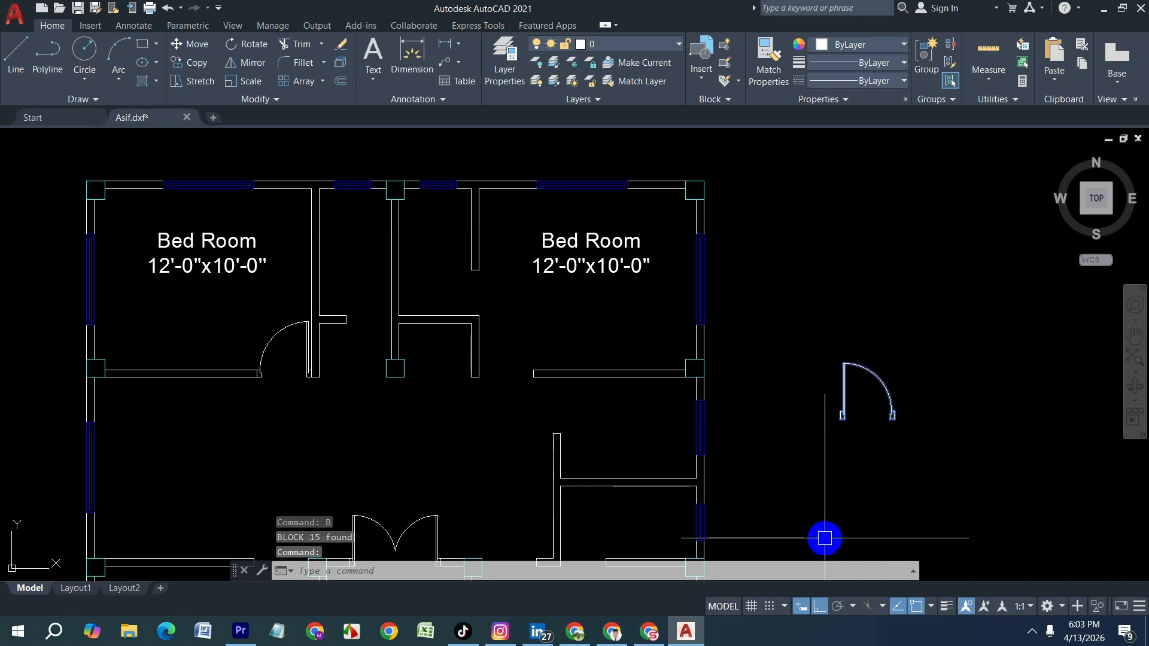
{"action": "key", "text": "Return"}
{"action": "scroll", "coordinate": [842, 419], "scroll_direction": "up", "scroll_amount": 4}
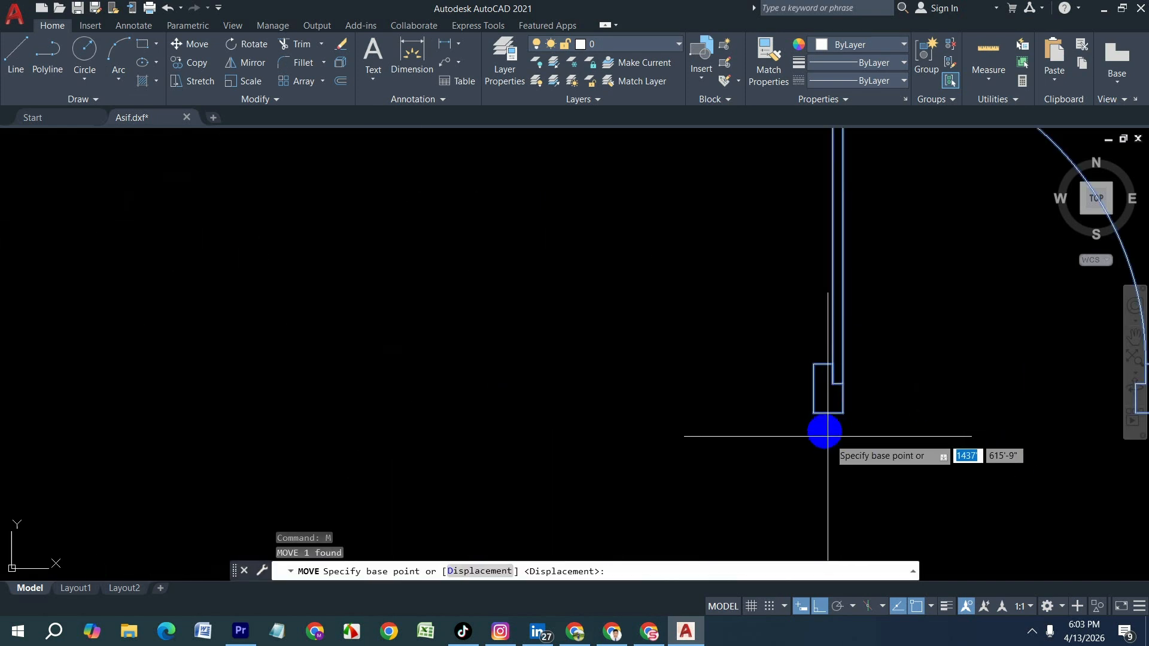
{"action": "left_click", "coordinate": [813, 415]}
{"action": "scroll", "coordinate": [850, 458], "scroll_direction": "down", "scroll_amount": 4}
{"action": "scroll", "coordinate": [515, 408], "scroll_direction": "up", "scroll_amount": 4}
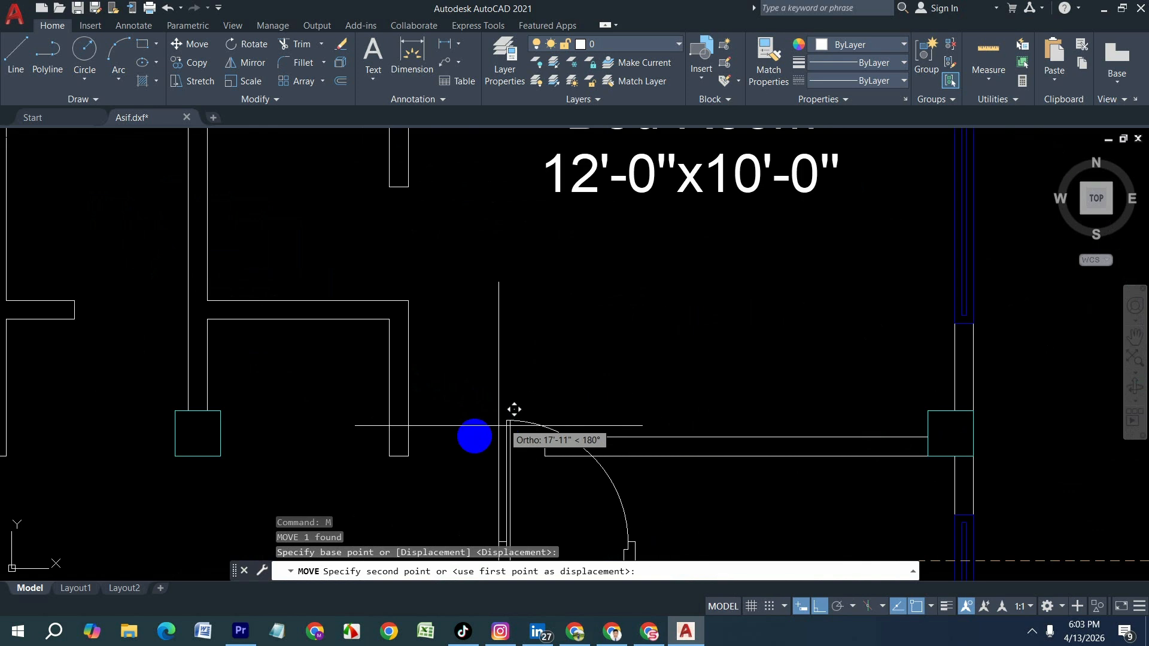
{"action": "left_click", "coordinate": [411, 454]}
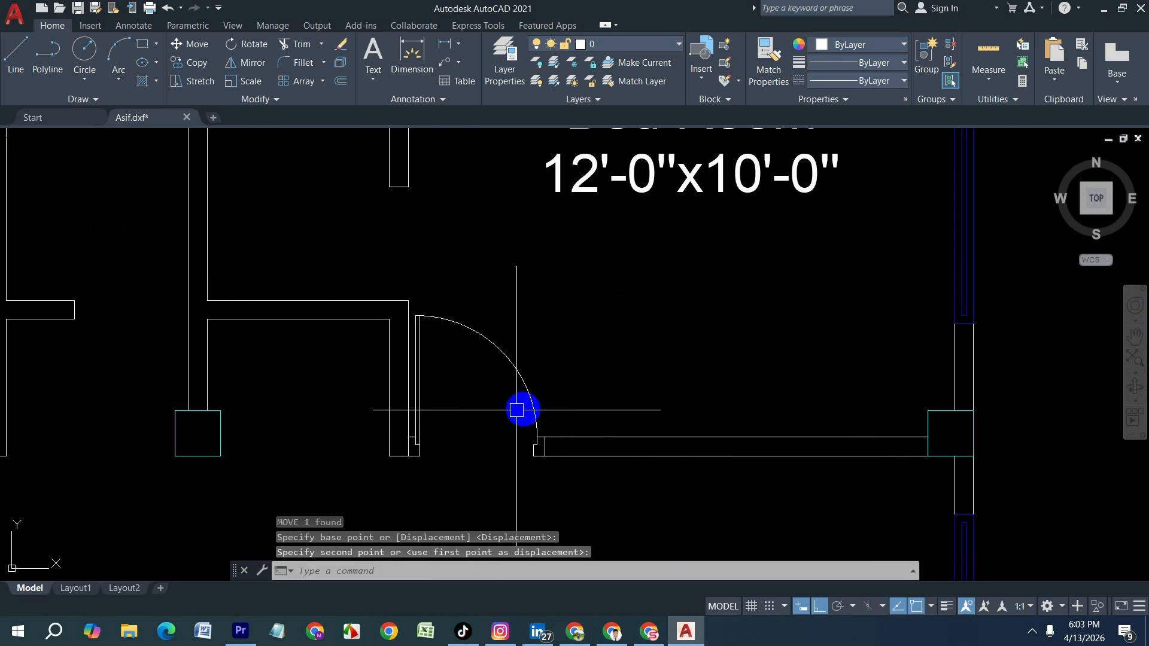
- Copy the right bedroom's door block straight up, about 4'-9", to the opening in the bedroom's left wall
{"action": "scroll", "coordinate": [516, 410], "scroll_direction": "down", "scroll_amount": 3}
{"action": "scroll", "coordinate": [323, 383], "scroll_direction": "up", "scroll_amount": 3}
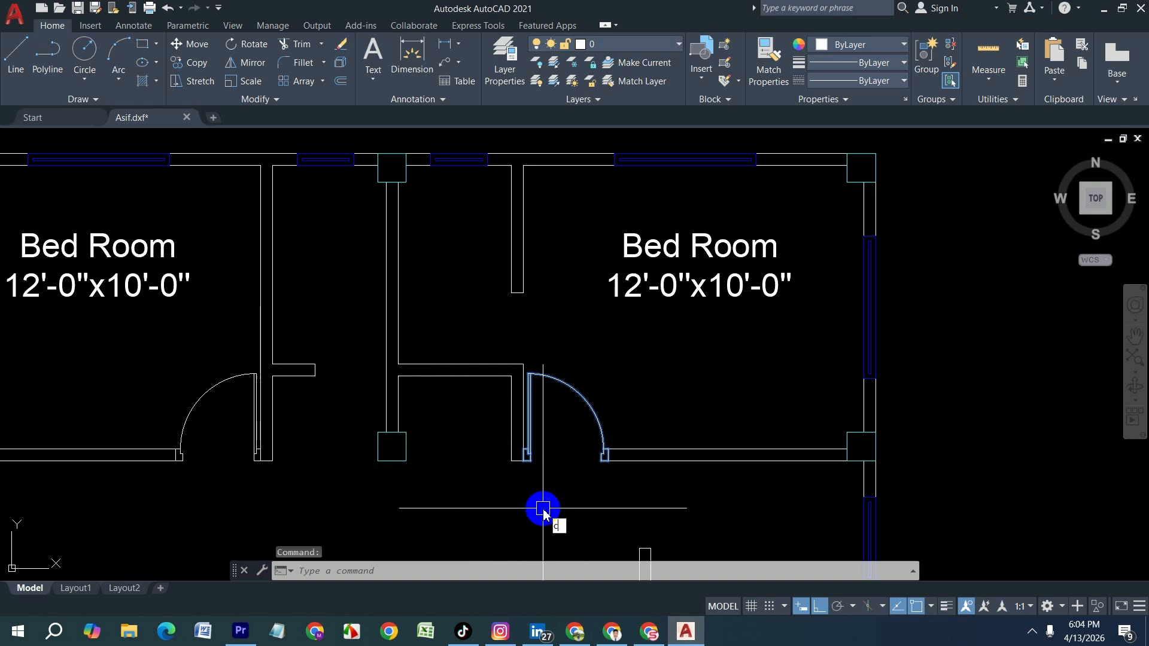
{"action": "type", "text": "o"}
{"action": "key", "text": "Return"}
{"action": "left_click", "coordinate": [526, 461]}
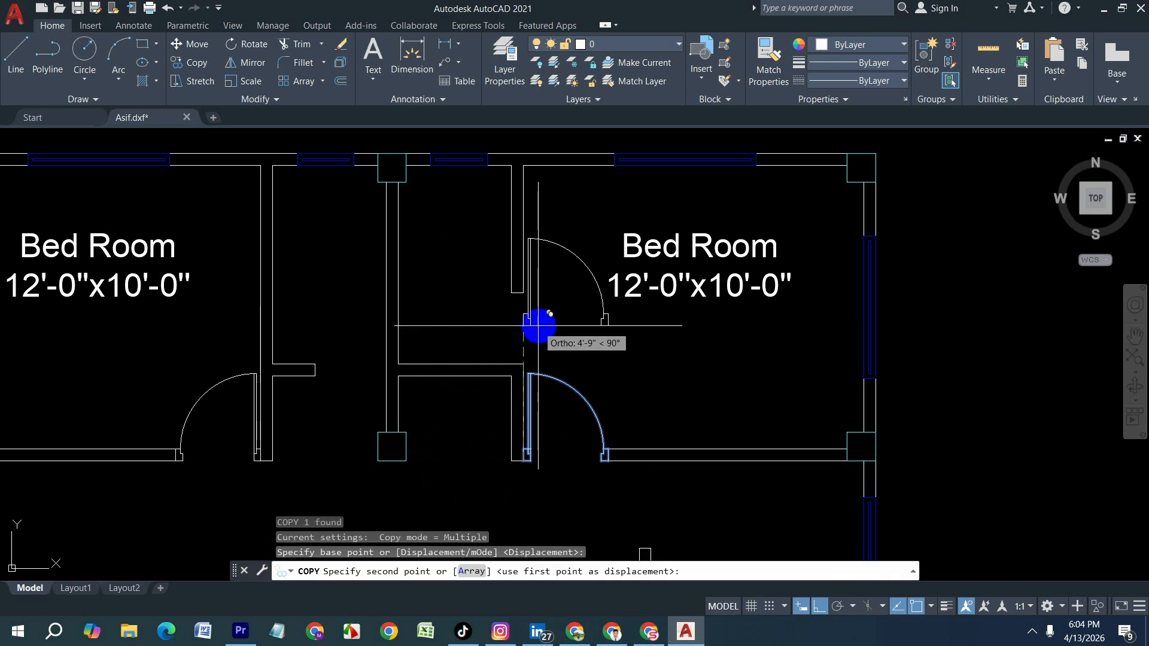
{"action": "left_click", "coordinate": [538, 326]}
{"action": "scroll", "coordinate": [538, 326], "scroll_direction": "up", "scroll_amount": 2}
{"action": "key", "text": "Escape"}
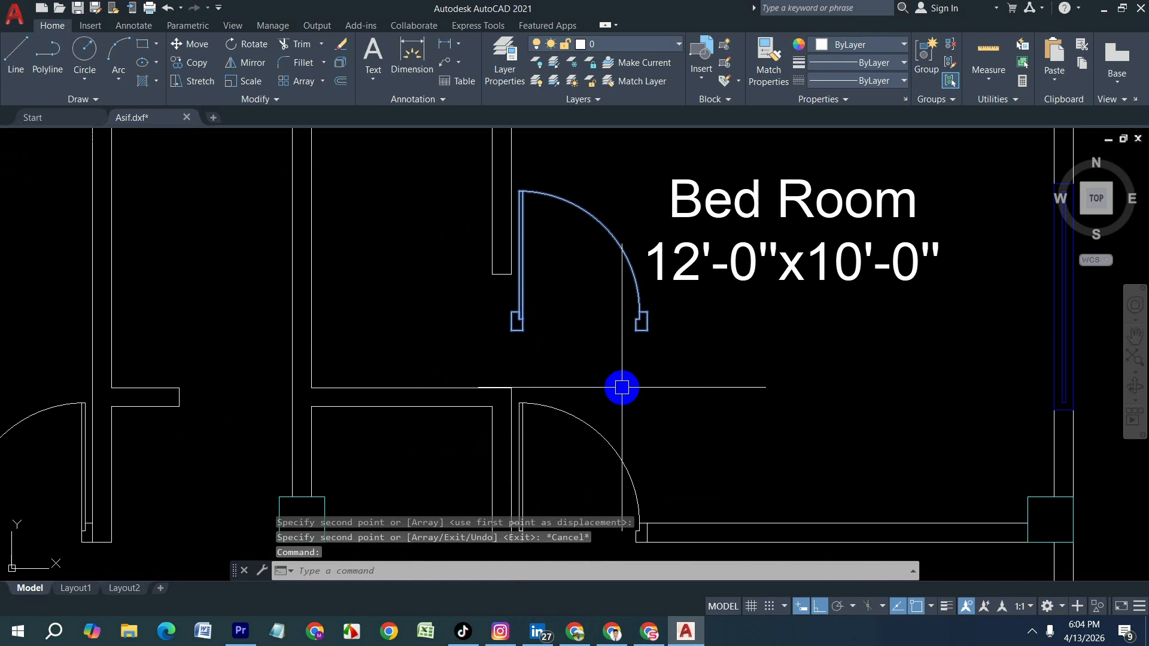
- Rotate the copied door 90° counterclockwise about its left jamb's lower-left corner
{"action": "type", "text": "ro"}
{"action": "key", "text": "Return"}
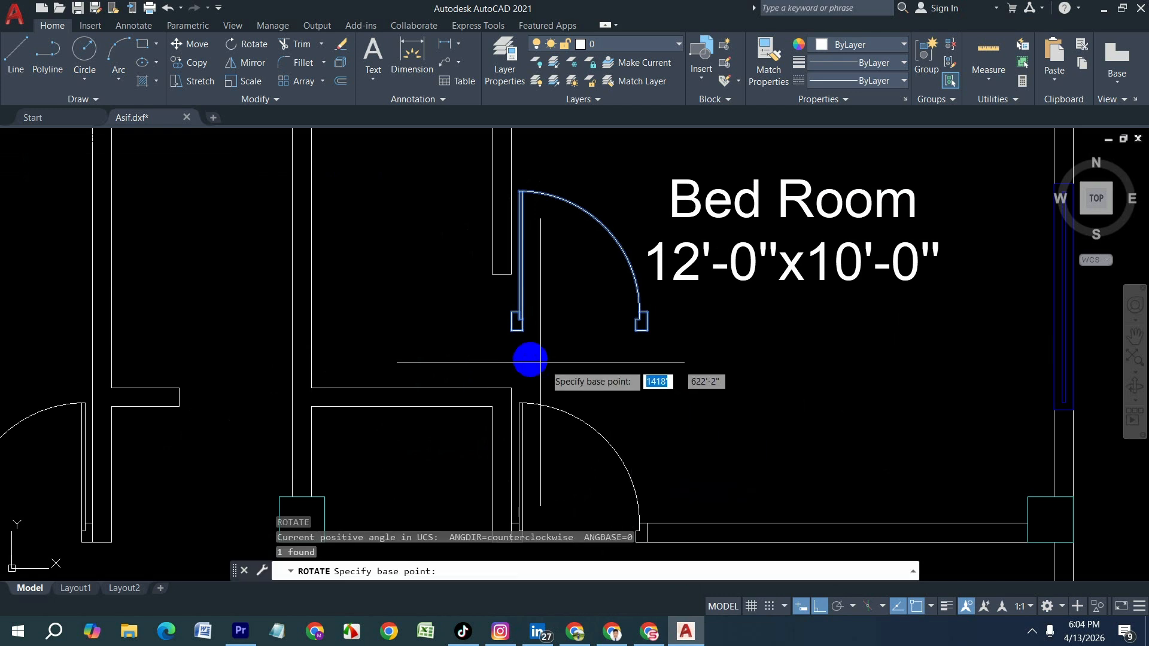
{"action": "left_click", "coordinate": [512, 330]}
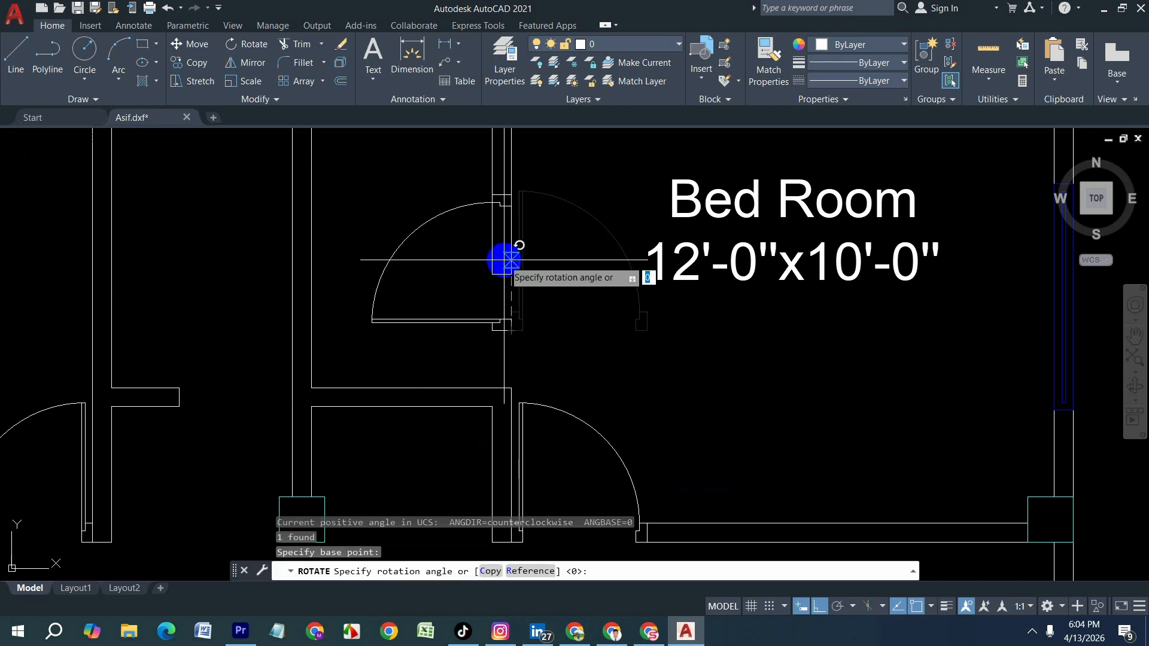
{"action": "key", "text": "F8"}
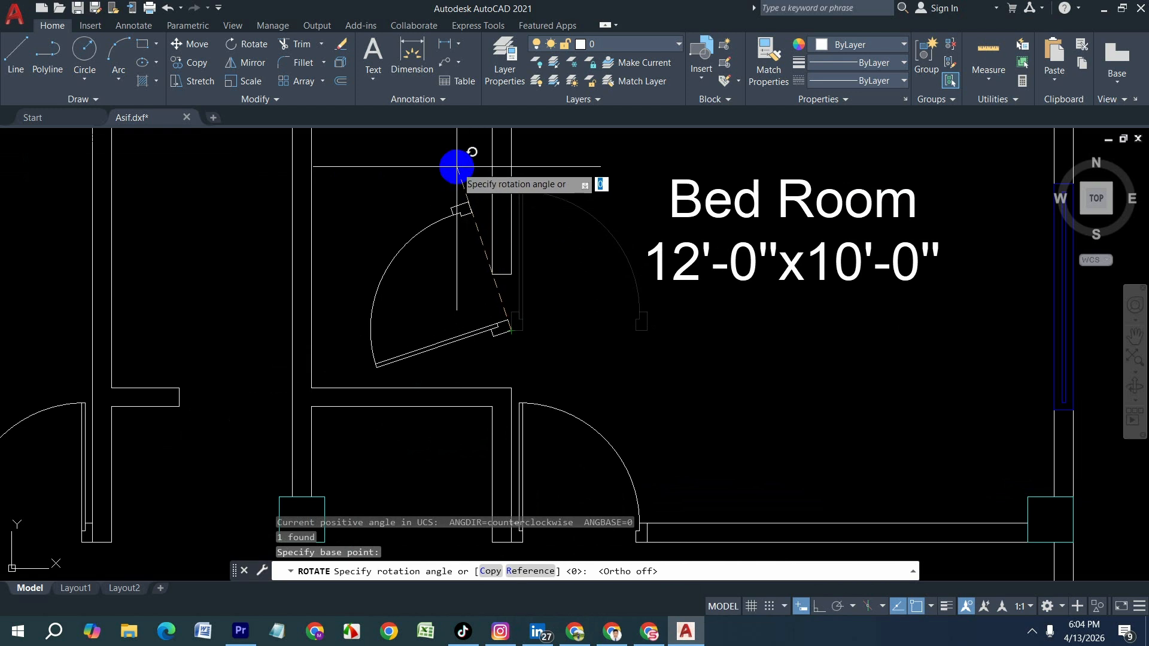
{"action": "key", "text": "F8"}
{"action": "left_click", "coordinate": [550, 254]}
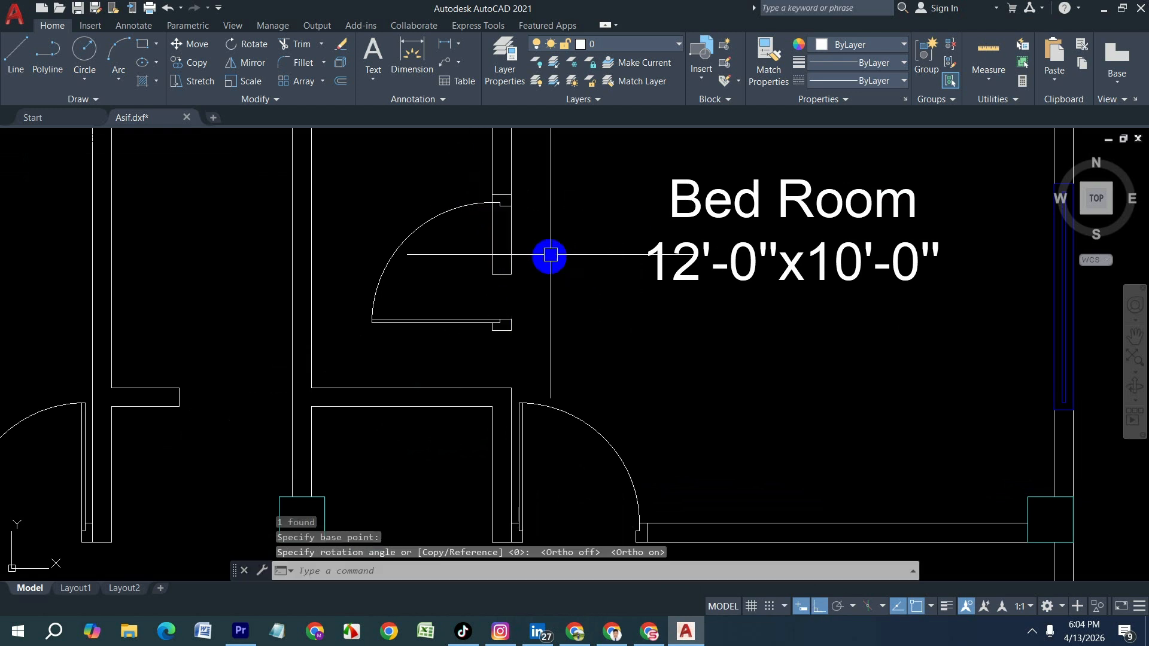
- Move the rotated door straight down by its lower jamb corner until it sits on the horizontal wall in the opening
{"action": "left_click", "coordinate": [509, 337]}
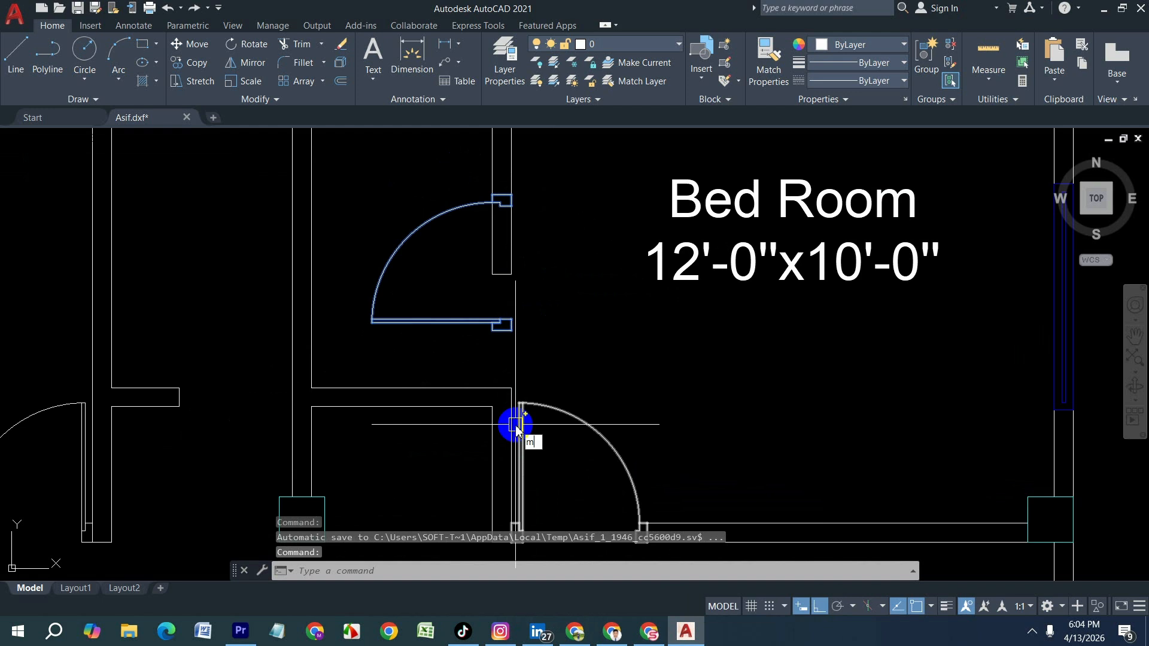
{"action": "type", "text": "m"}
{"action": "key", "text": "Return"}
{"action": "left_click", "coordinate": [513, 327]}
{"action": "scroll", "coordinate": [514, 371], "scroll_direction": "up", "scroll_amount": 5}
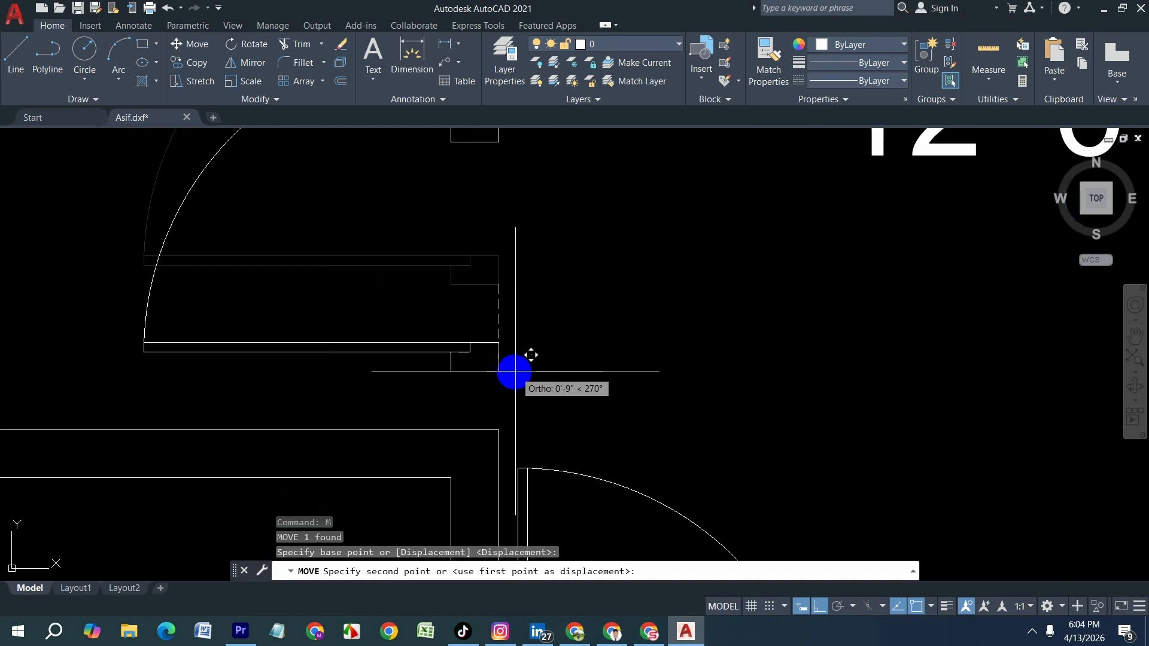
{"action": "left_click", "coordinate": [505, 418]}
{"action": "scroll", "coordinate": [503, 411], "scroll_direction": "down", "scroll_amount": 3}
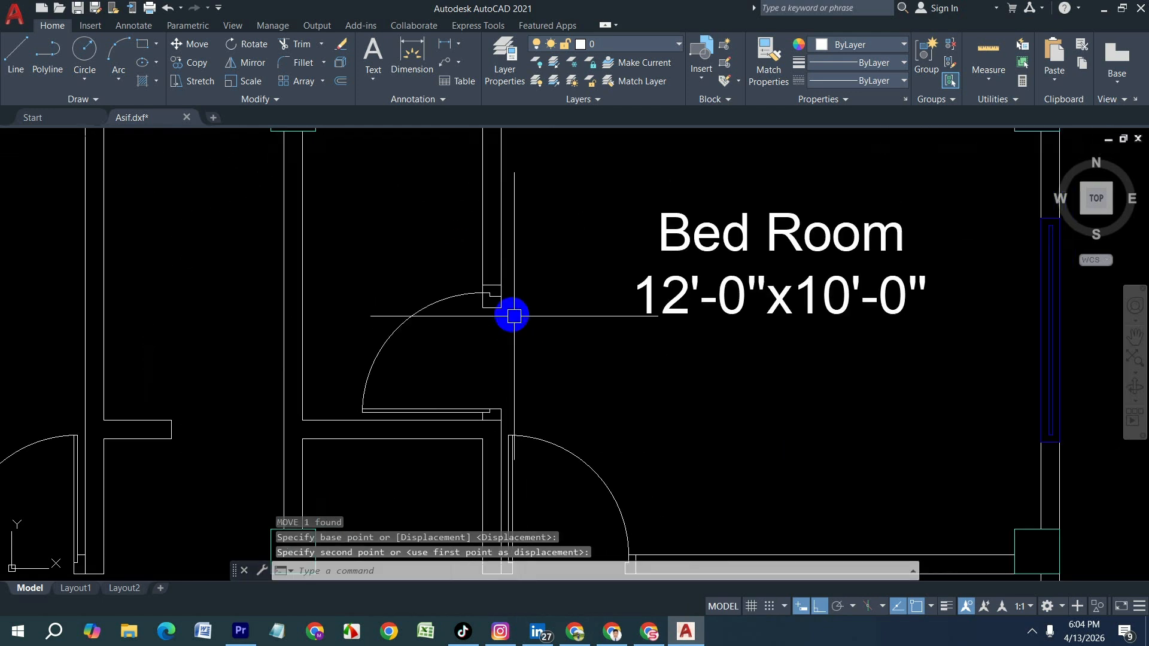
- Trim the wall end lines that overlap the rotated door's upper jamb
{"action": "scroll", "coordinate": [513, 316], "scroll_direction": "up", "scroll_amount": 2}
{"action": "key", "text": "Return"}
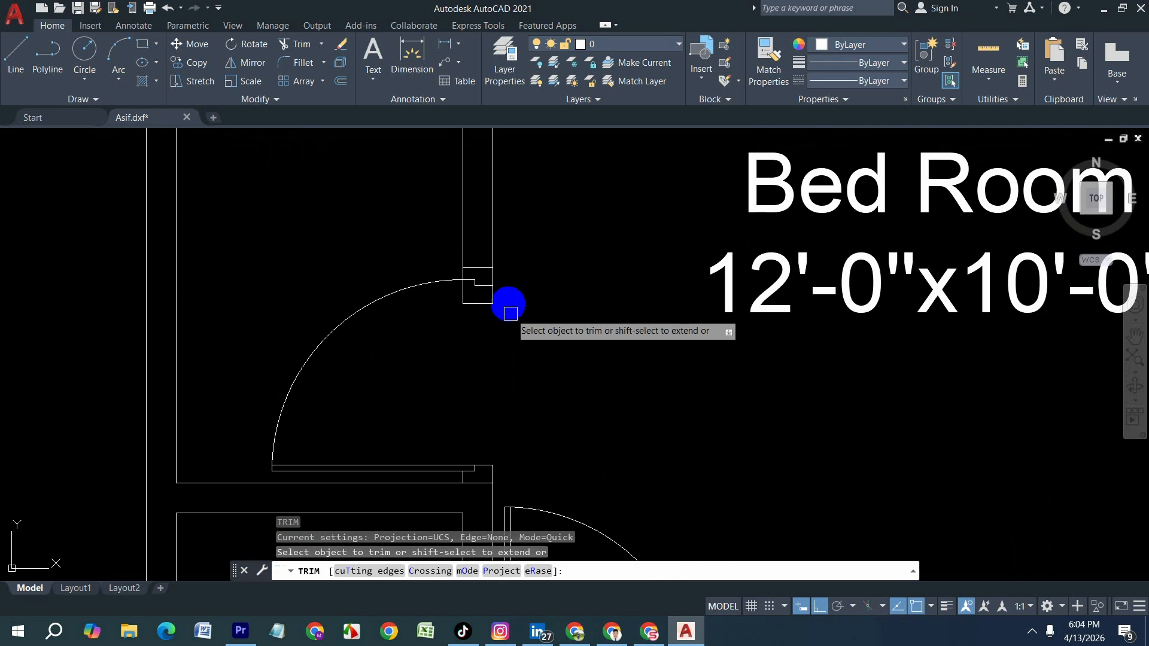
{"action": "scroll", "coordinate": [508, 297], "scroll_direction": "up", "scroll_amount": 4}
{"action": "left_click", "coordinate": [502, 292]}
{"action": "left_click", "coordinate": [387, 292]}
{"action": "left_click", "coordinate": [410, 292]}
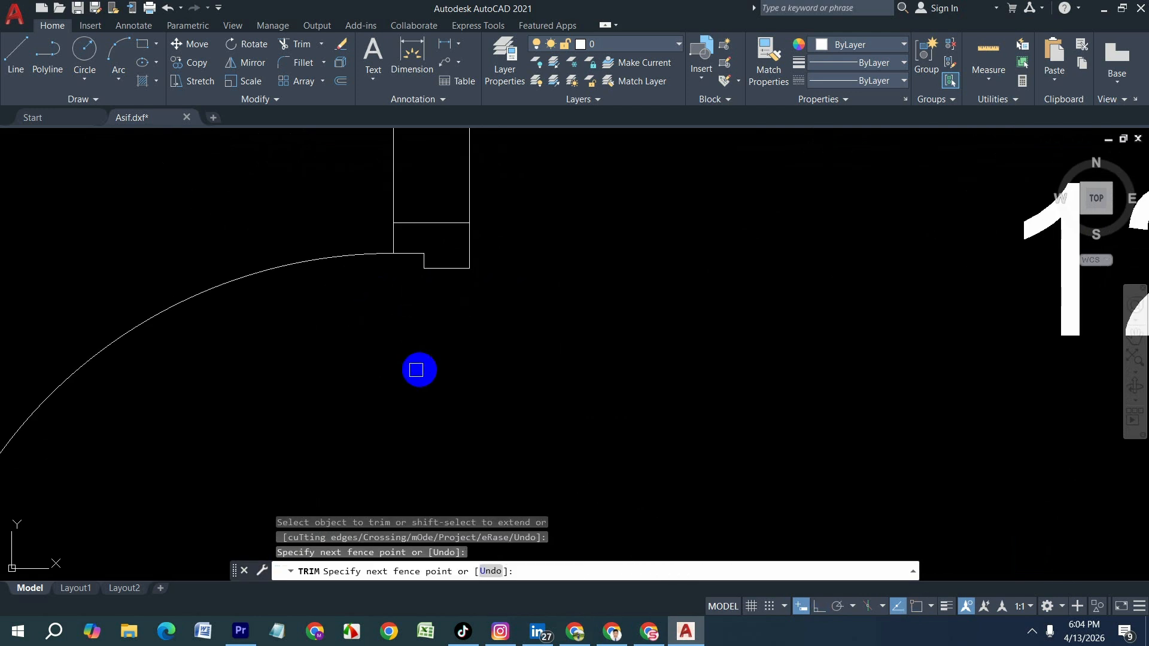
{"action": "left_click", "coordinate": [415, 369]}
{"action": "scroll", "coordinate": [532, 323], "scroll_direction": "down", "scroll_amount": 4}
{"action": "scroll", "coordinate": [350, 412], "scroll_direction": "up", "scroll_amount": 2}
{"action": "key", "text": "Escape"}
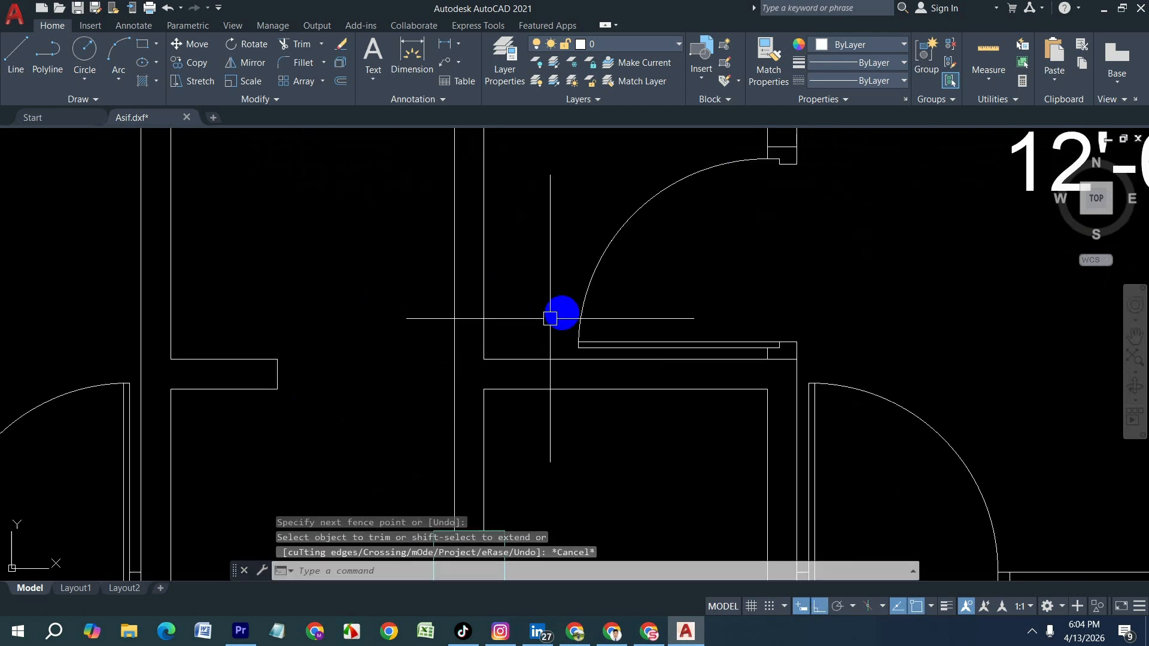
- Copy the rotated door about 5' to the left, next to the remaining opening beside the short wall stub
{"action": "scroll", "coordinate": [484, 347], "scroll_direction": "down", "scroll_amount": 2}
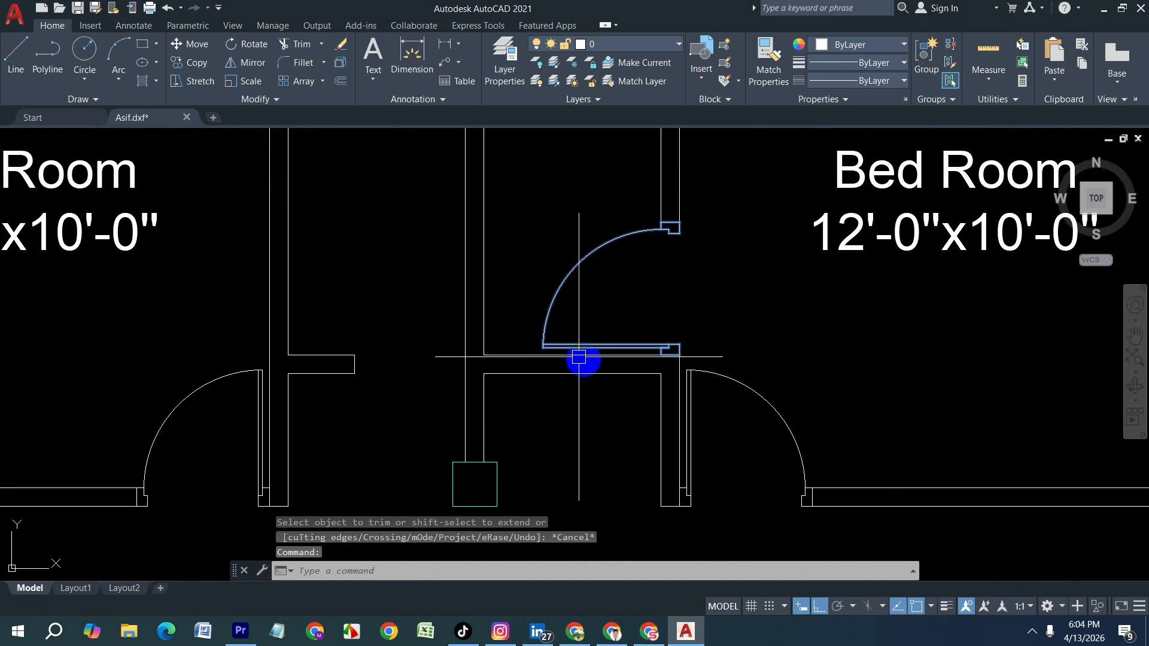
{"action": "type", "text": "co"}
{"action": "key", "text": "Return"}
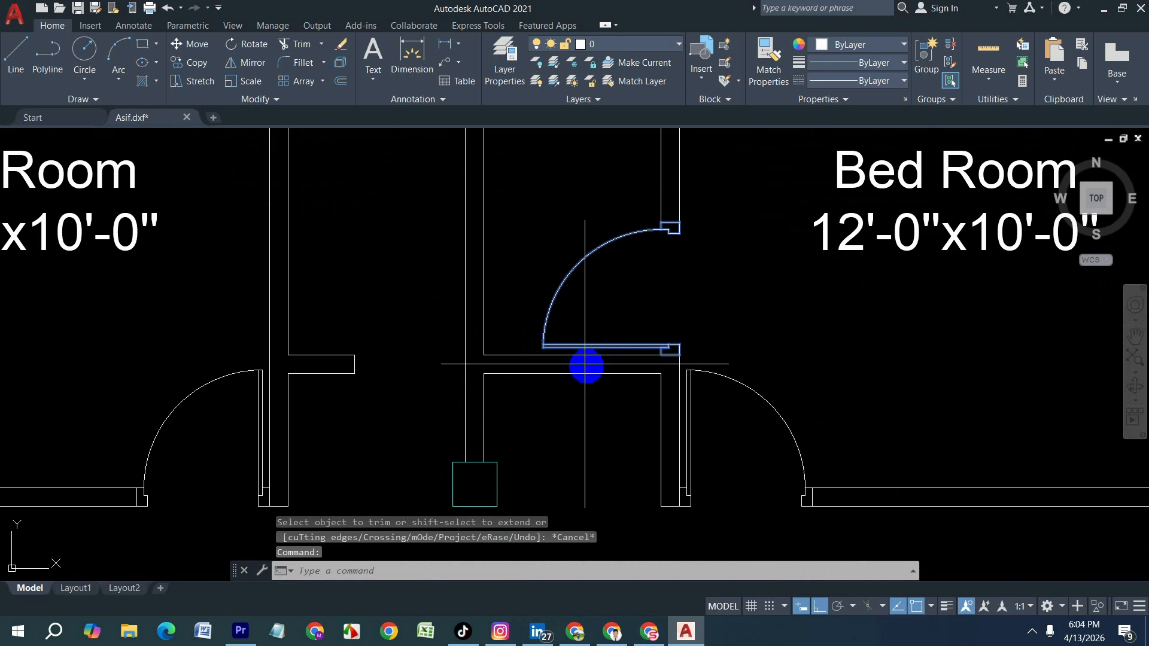
{"action": "left_click", "coordinate": [592, 341]}
{"action": "left_click", "coordinate": [369, 359]}
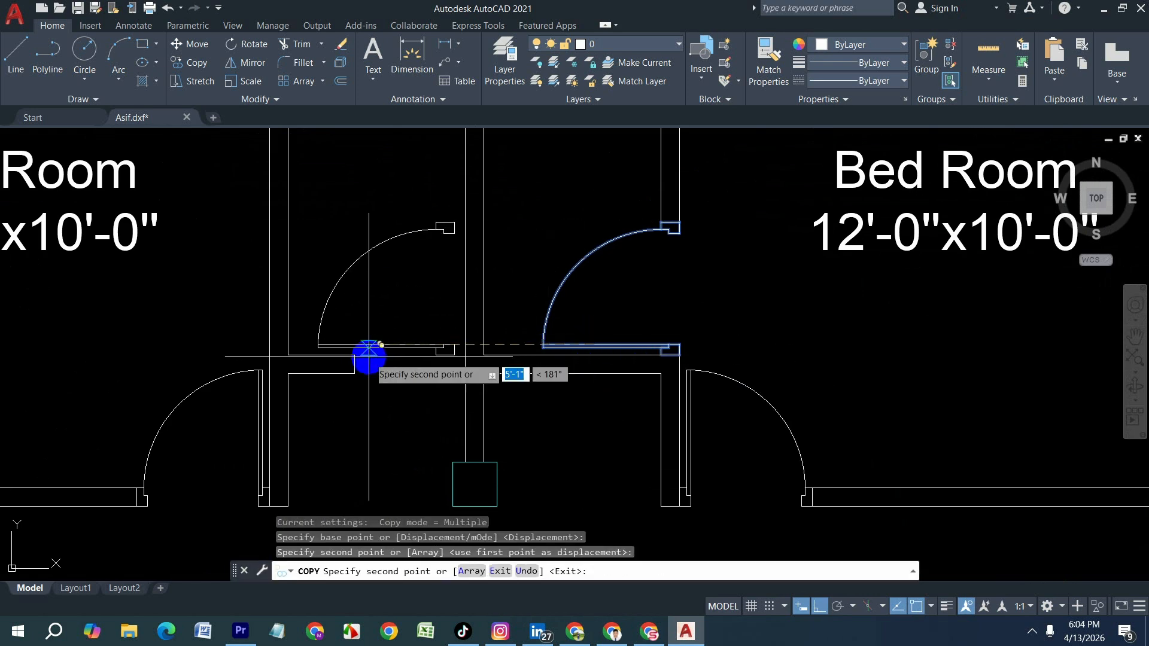
{"action": "key", "text": "Escape"}
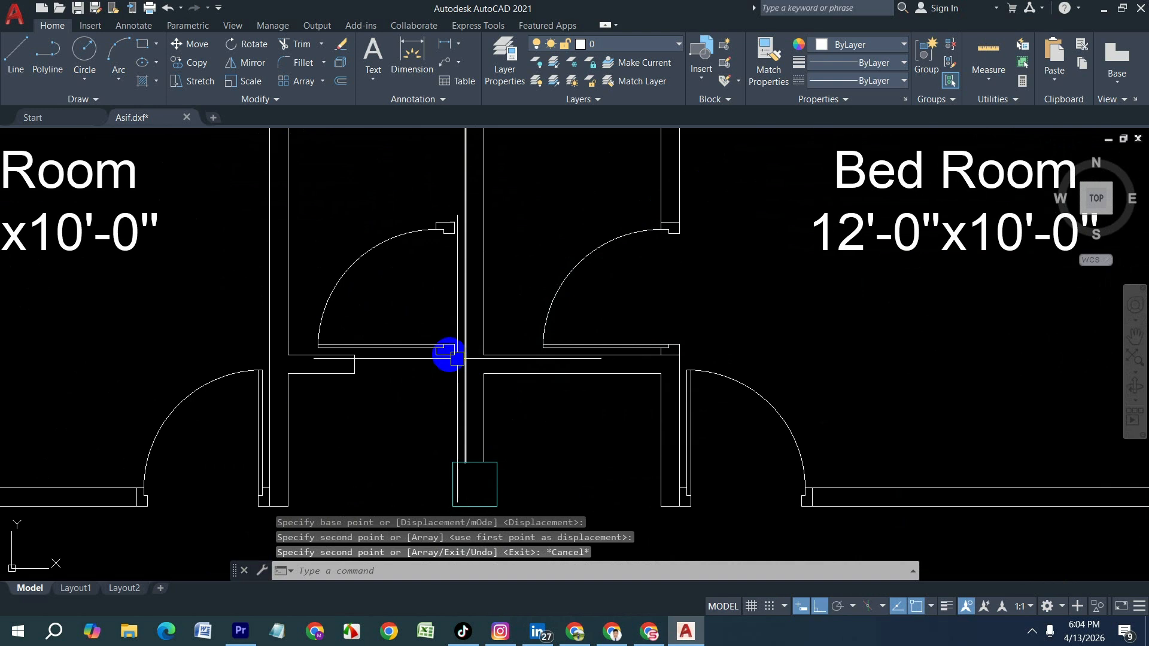
- Rotate the new door copy 90° clockwise about its lower-right jamb corner so that its leaf stands vertical
{"action": "left_click", "coordinate": [447, 353]}
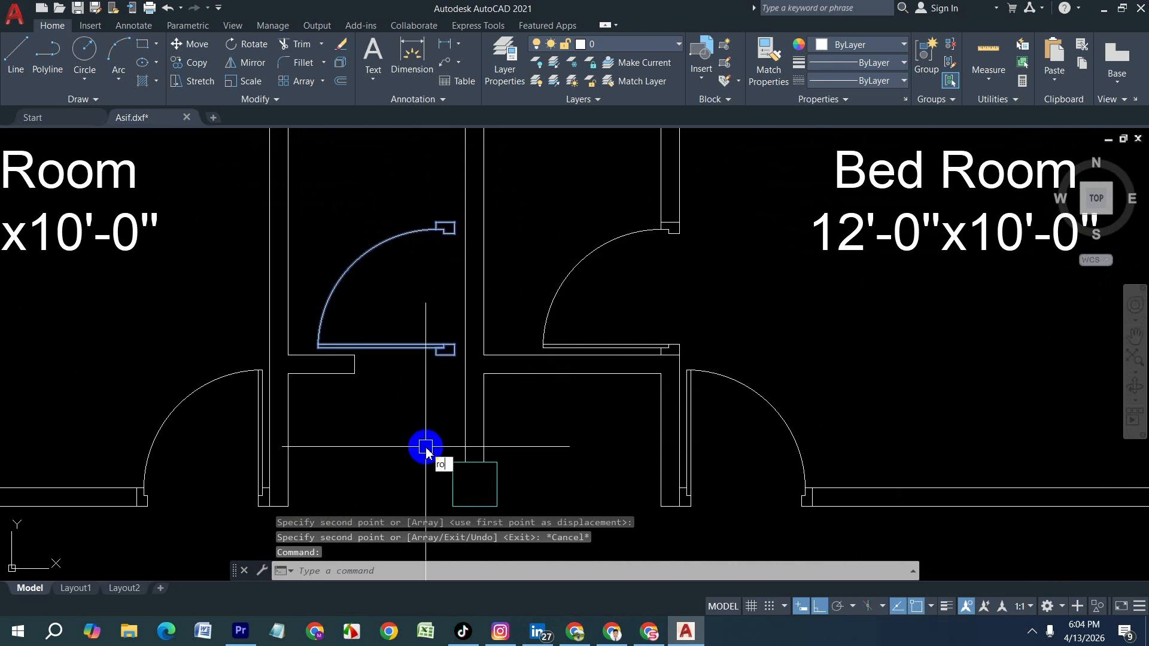
{"action": "key", "text": "Return"}
{"action": "left_click", "coordinate": [455, 354]}
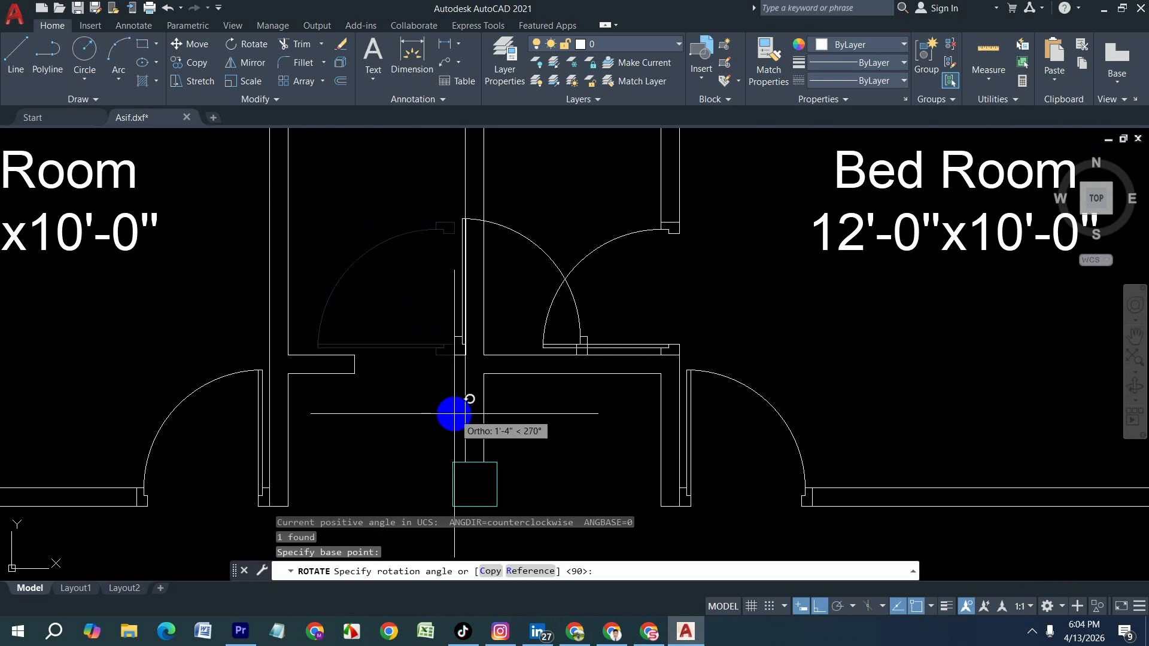
{"action": "left_click", "coordinate": [436, 479]}
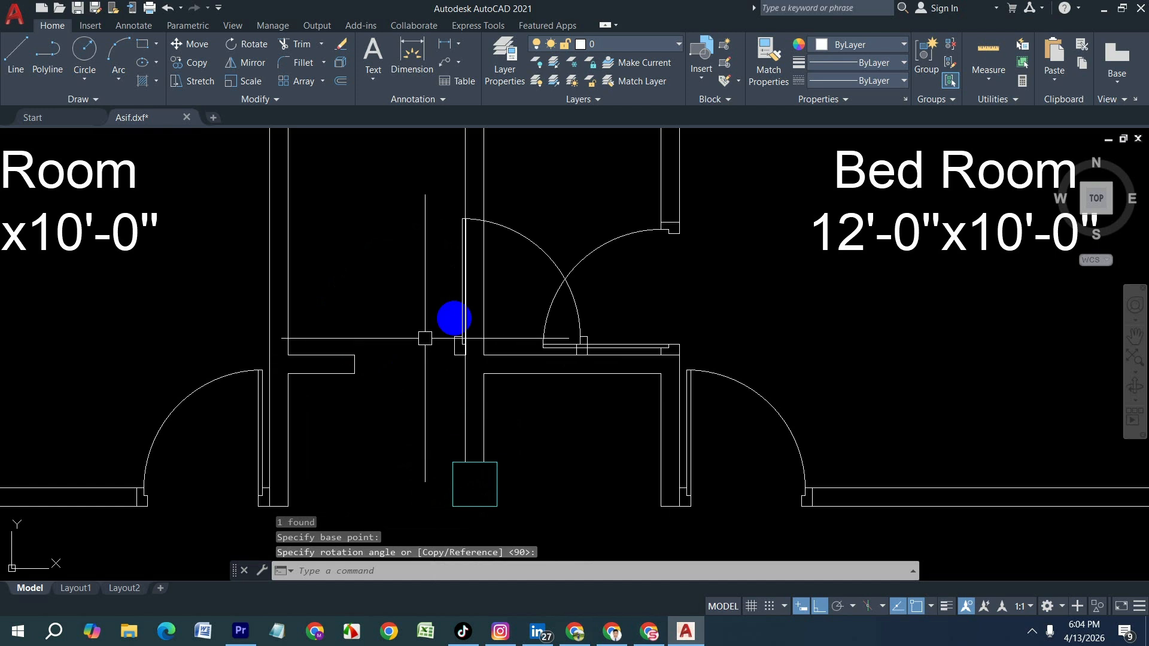
- Move the upright door copy horizontally left, close to the end of the short wall stub
{"action": "left_click", "coordinate": [459, 338]}
{"action": "key", "text": "Return"}
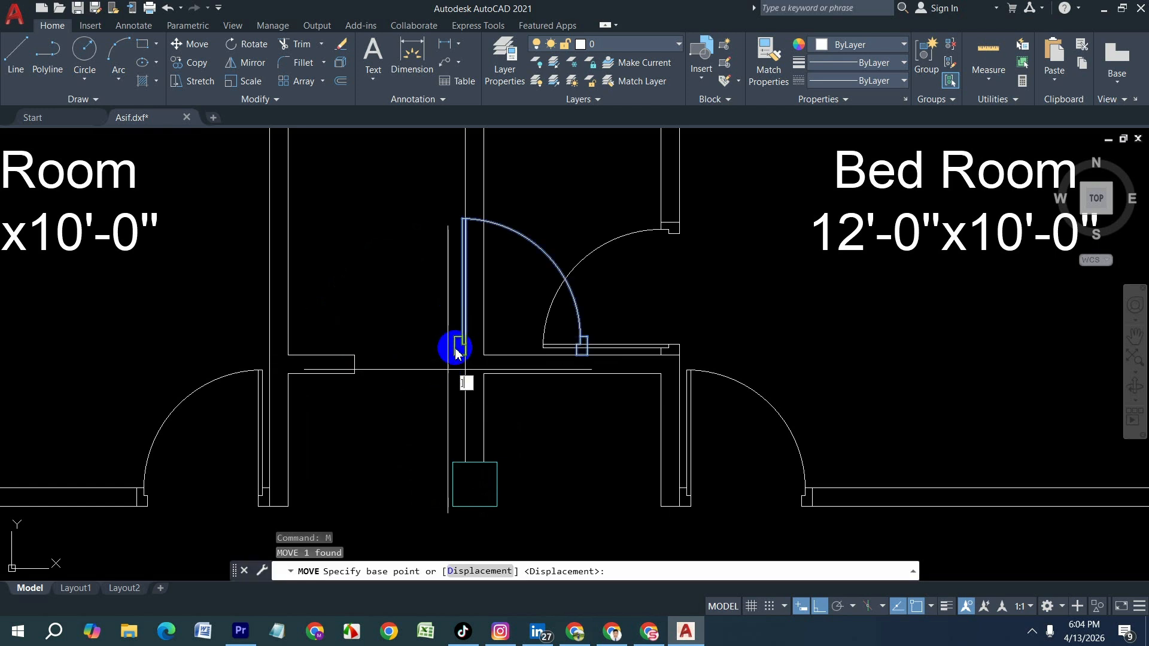
{"action": "key", "text": "Escape"}
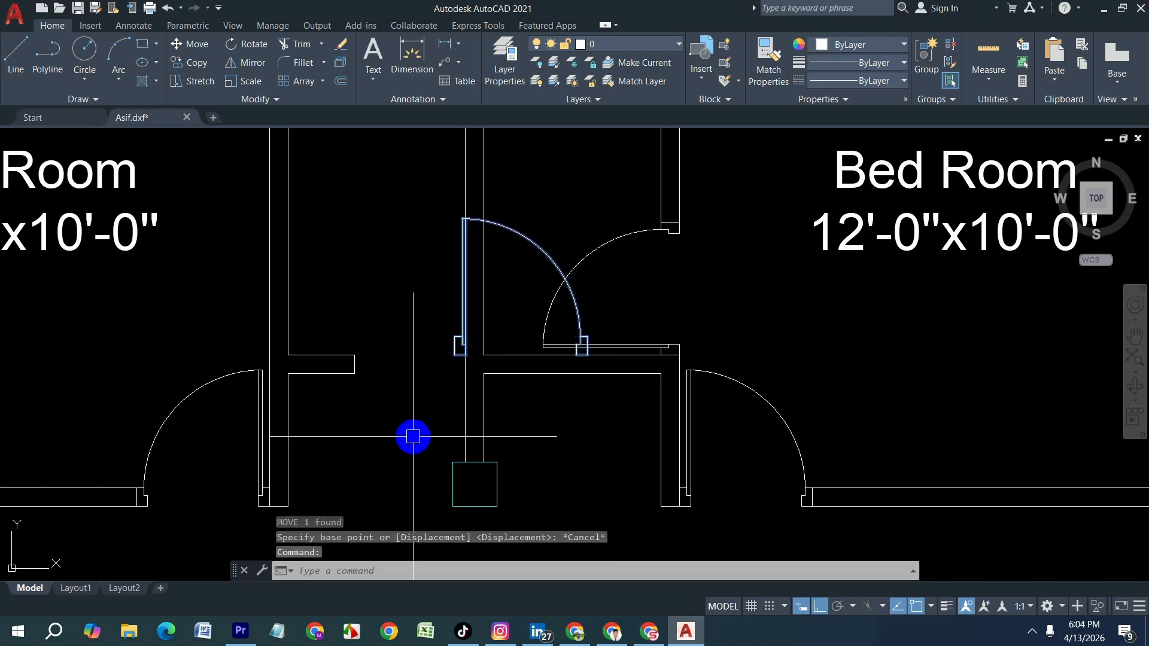
{"action": "type", "text": "m"}
{"action": "key", "text": "Return"}
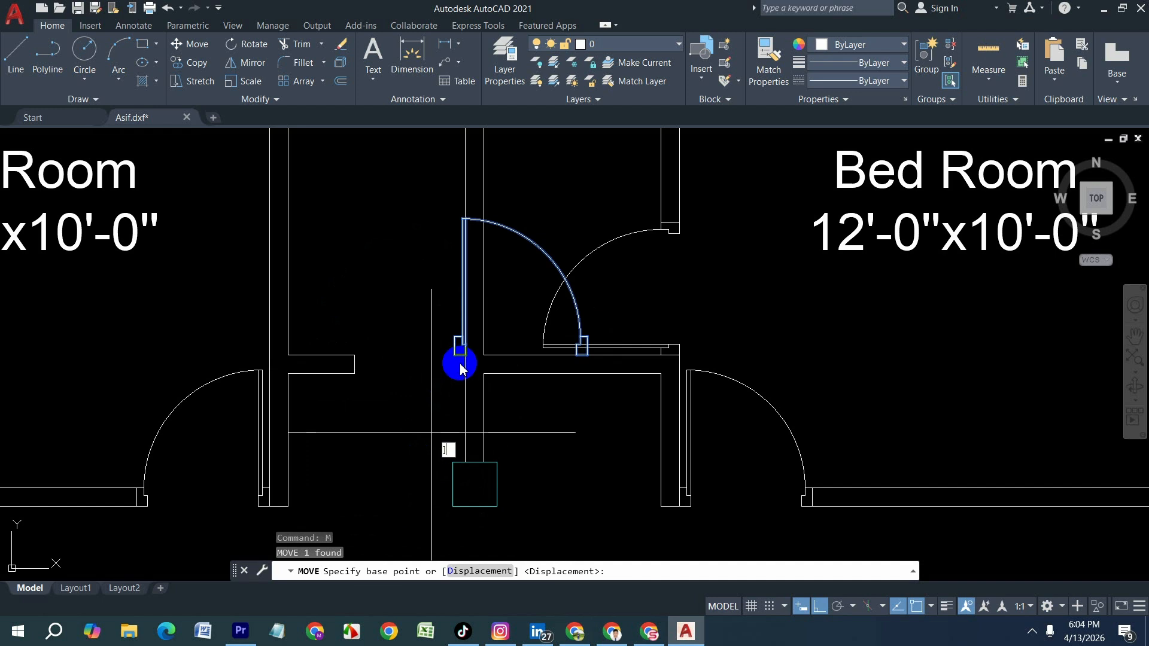
{"action": "key", "text": "Return"}
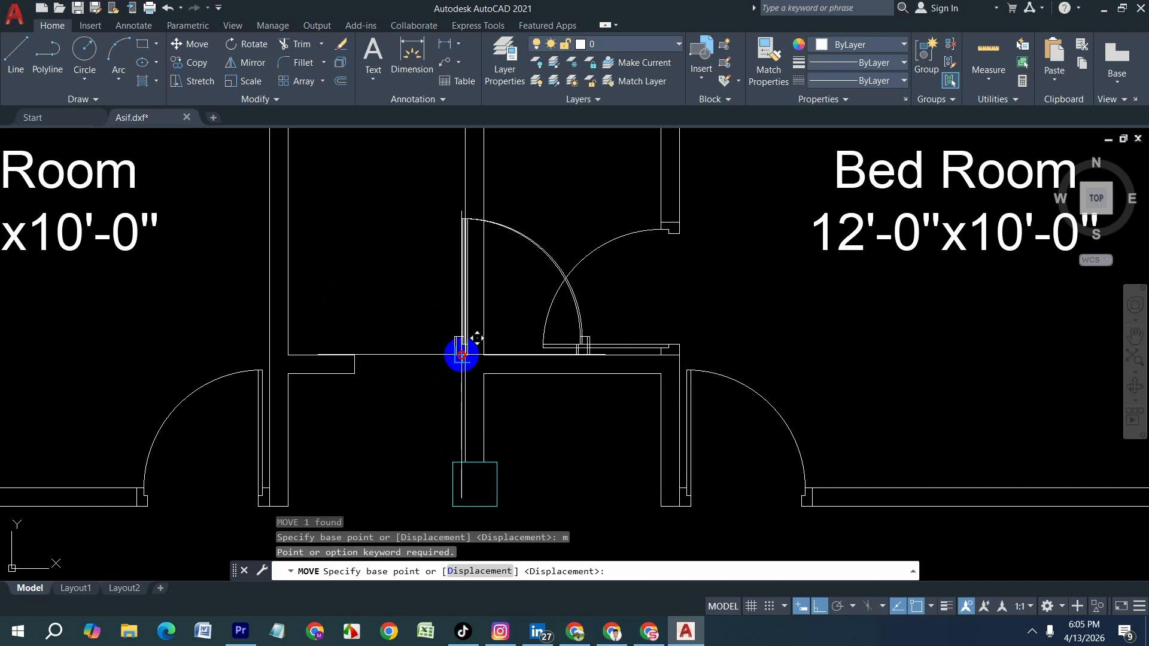
{"action": "left_click", "coordinate": [461, 352]}
{"action": "left_click", "coordinate": [371, 375]}
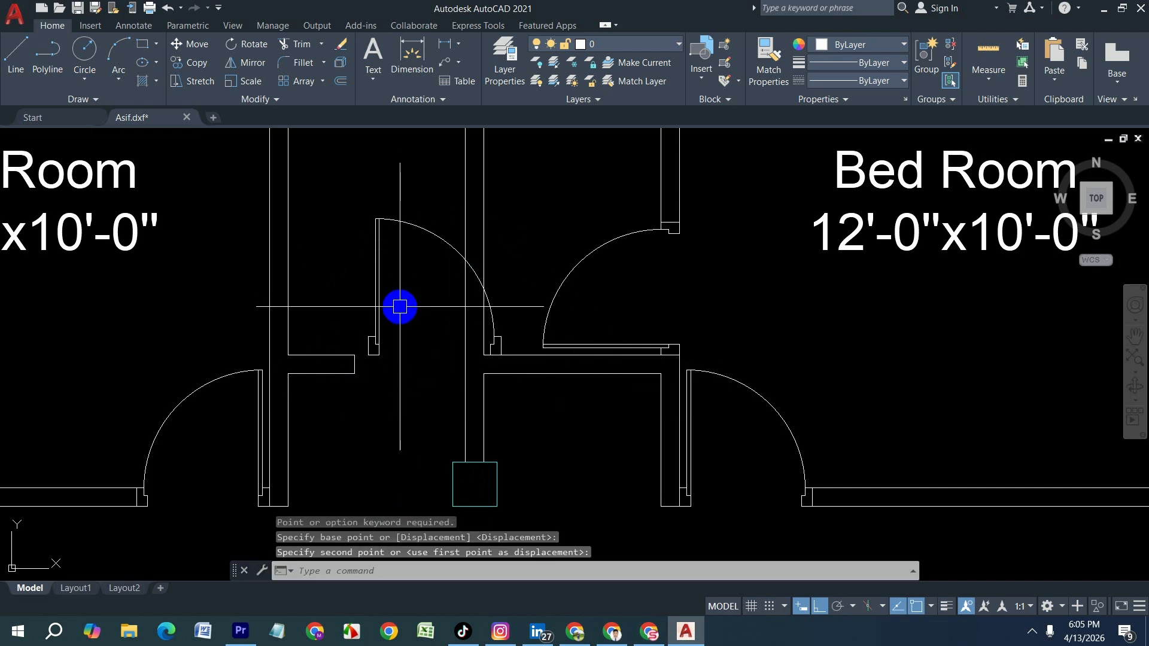
- Mirror the door copy about a vertical line through its lower-left jamb corner and delete the original
{"action": "left_click", "coordinate": [389, 326]}
{"action": "left_click", "coordinate": [333, 275]}
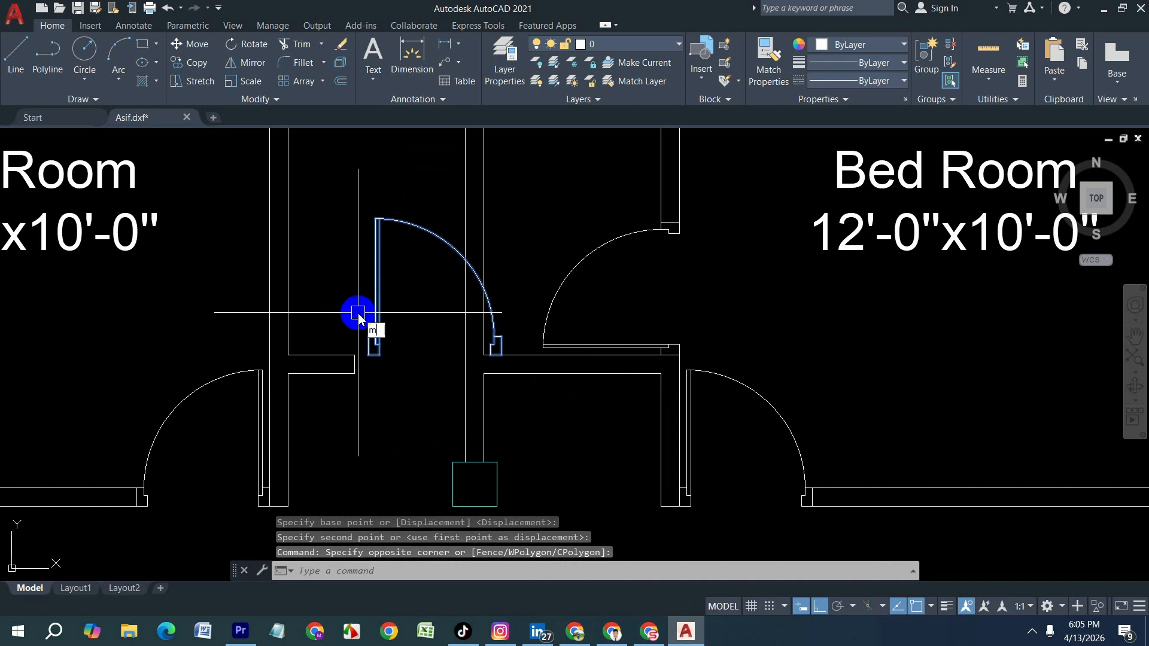
{"action": "key", "text": "Return"}
{"action": "left_click", "coordinate": [367, 356]}
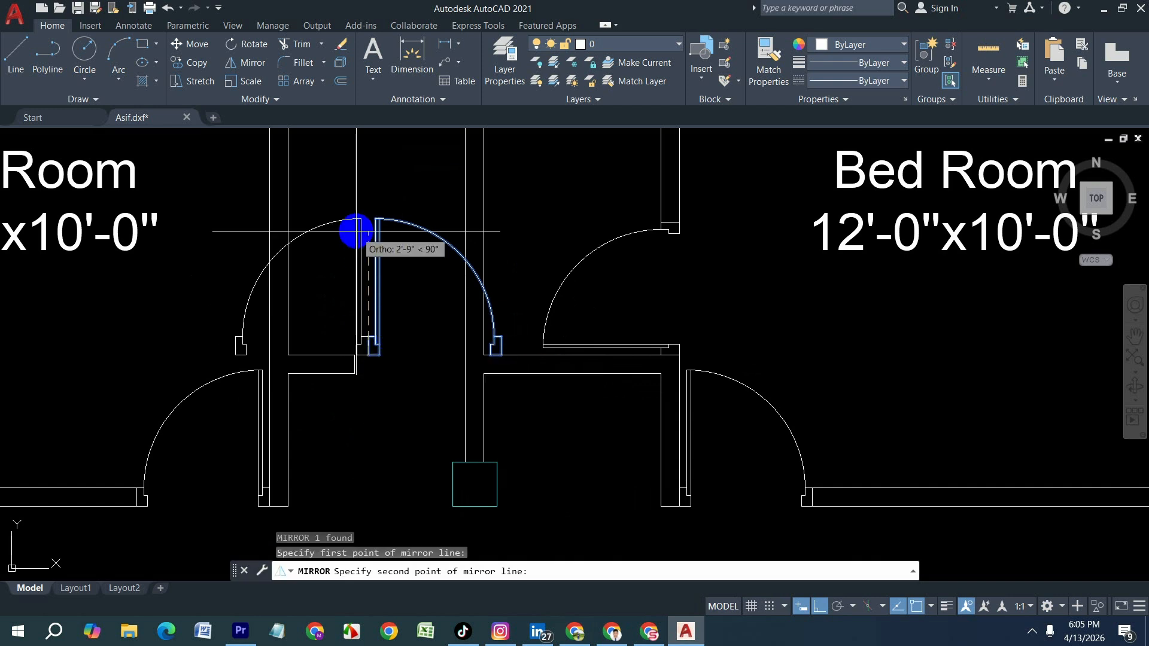
{"action": "left_click", "coordinate": [358, 206]}
{"action": "key", "text": "Return"}
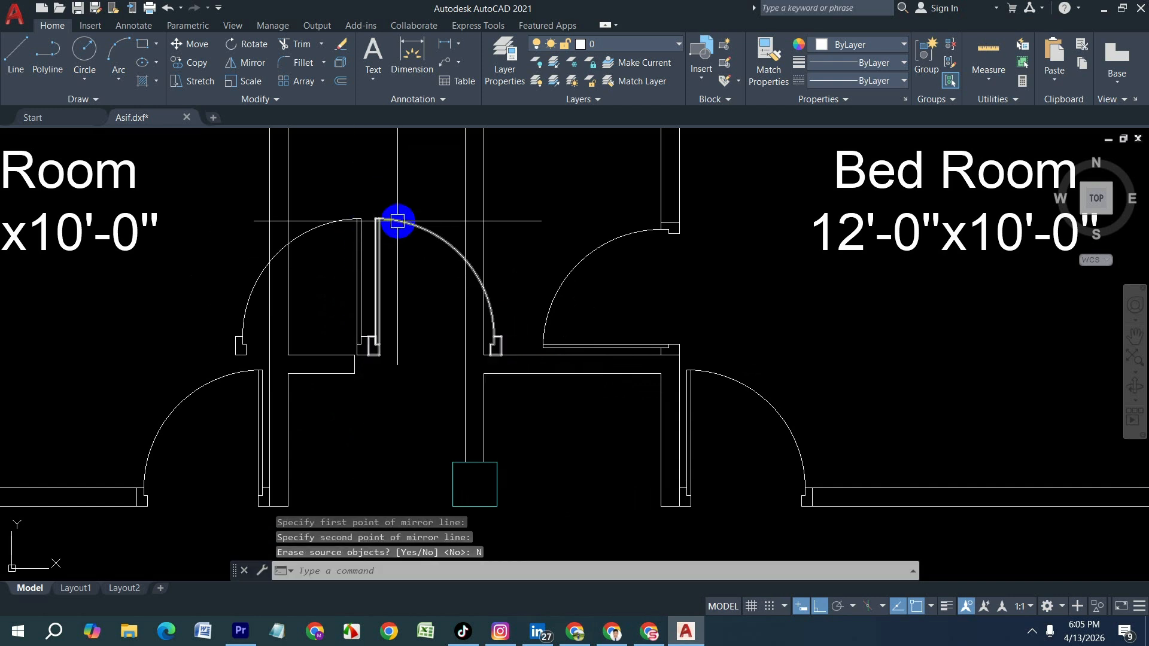
{"action": "left_click", "coordinate": [405, 229]}
{"action": "key", "text": "Delete"}
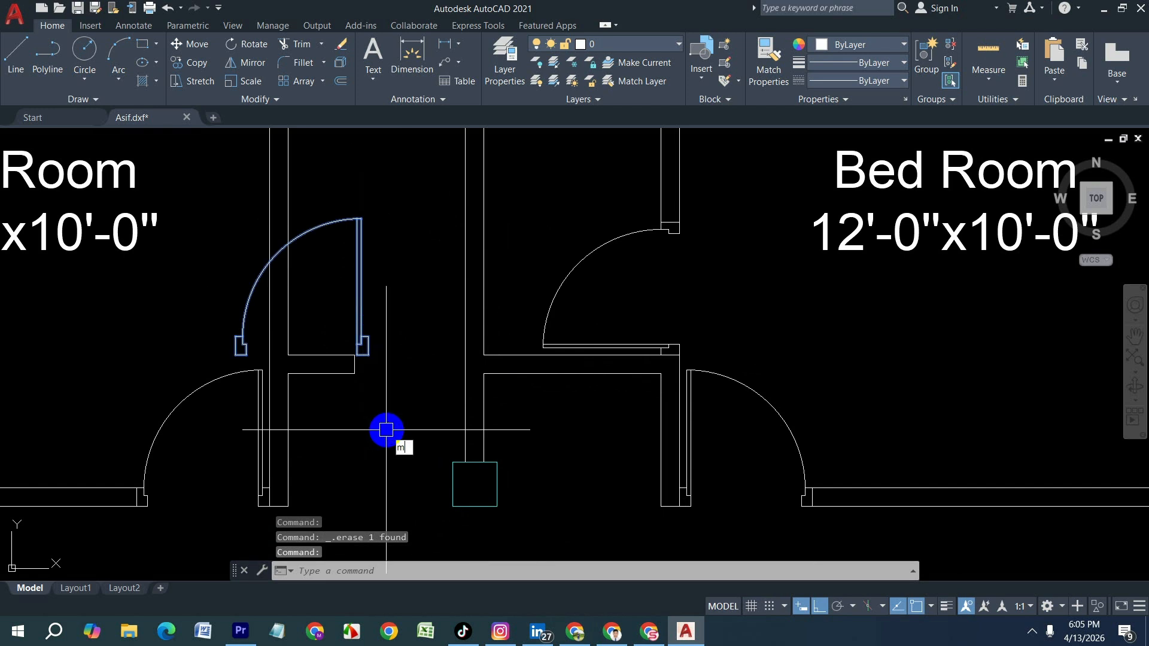
- Move the mirrored door horizontally right by its lower-right jamb corner onto the near face of the vertical wall opposite the stub
{"action": "type", "text": "m"}
{"action": "key", "text": "Return"}
{"action": "left_click", "coordinate": [369, 355]}
{"action": "scroll", "coordinate": [466, 382], "scroll_direction": "up", "scroll_amount": 3}
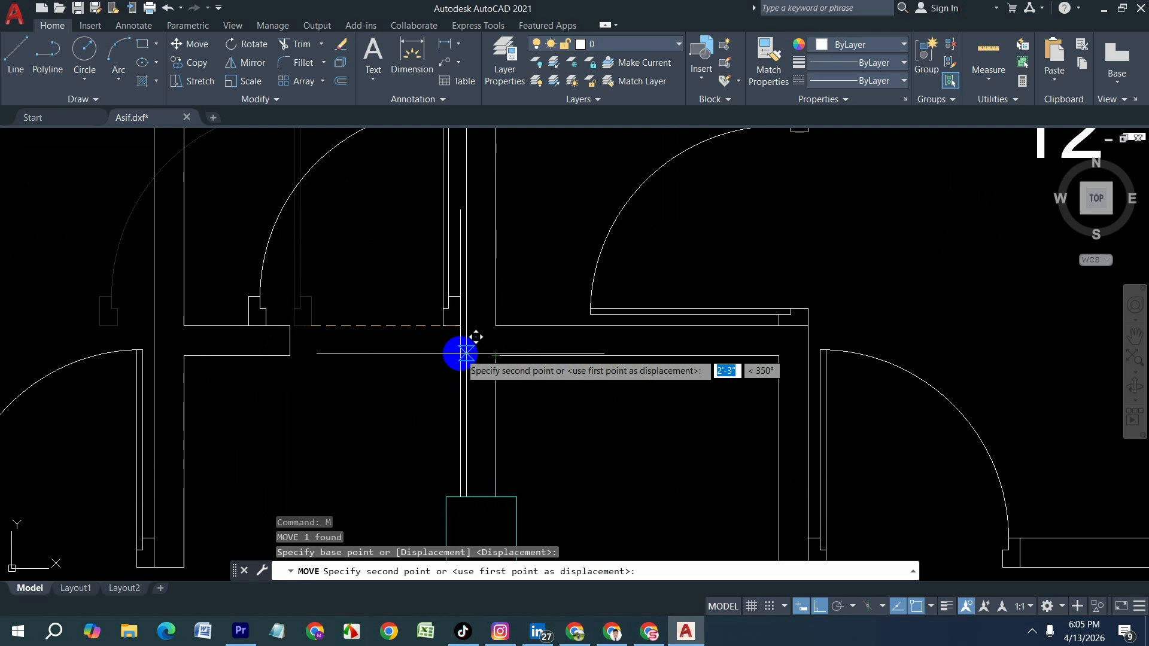
{"action": "left_click", "coordinate": [462, 353]}
{"action": "scroll", "coordinate": [309, 345], "scroll_direction": "up", "scroll_amount": 2}
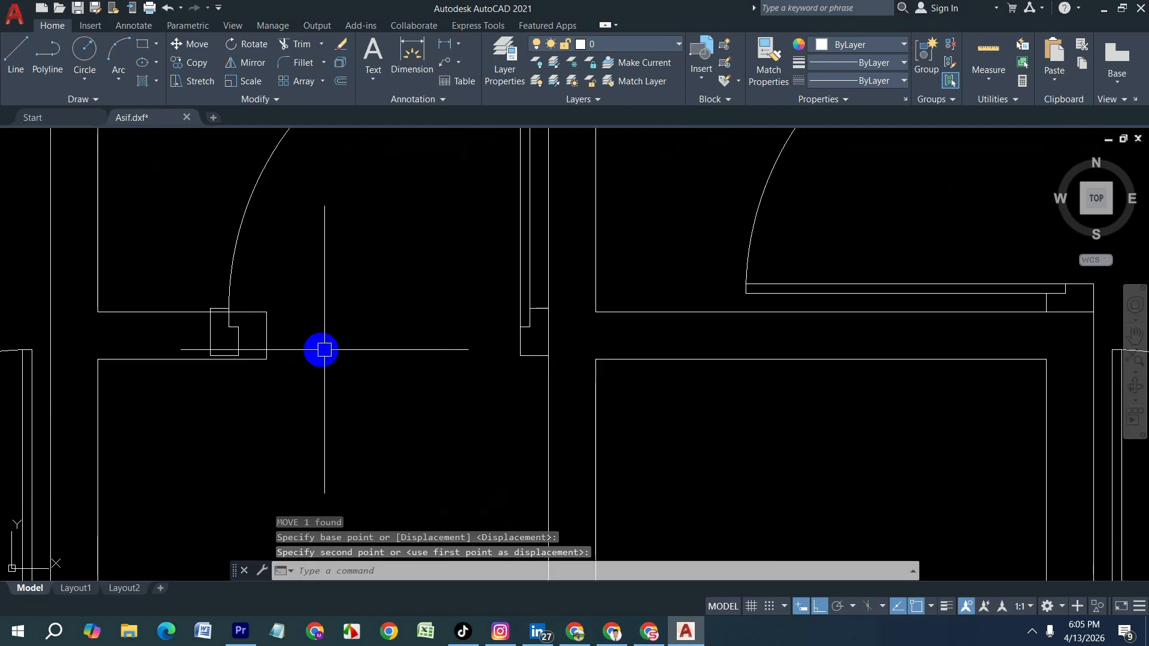
- Move the door straight down by its left jamb's lower-right corner so the jambs align with the wall stub's lower face
{"action": "scroll", "coordinate": [232, 350], "scroll_direction": "up", "scroll_amount": 2}
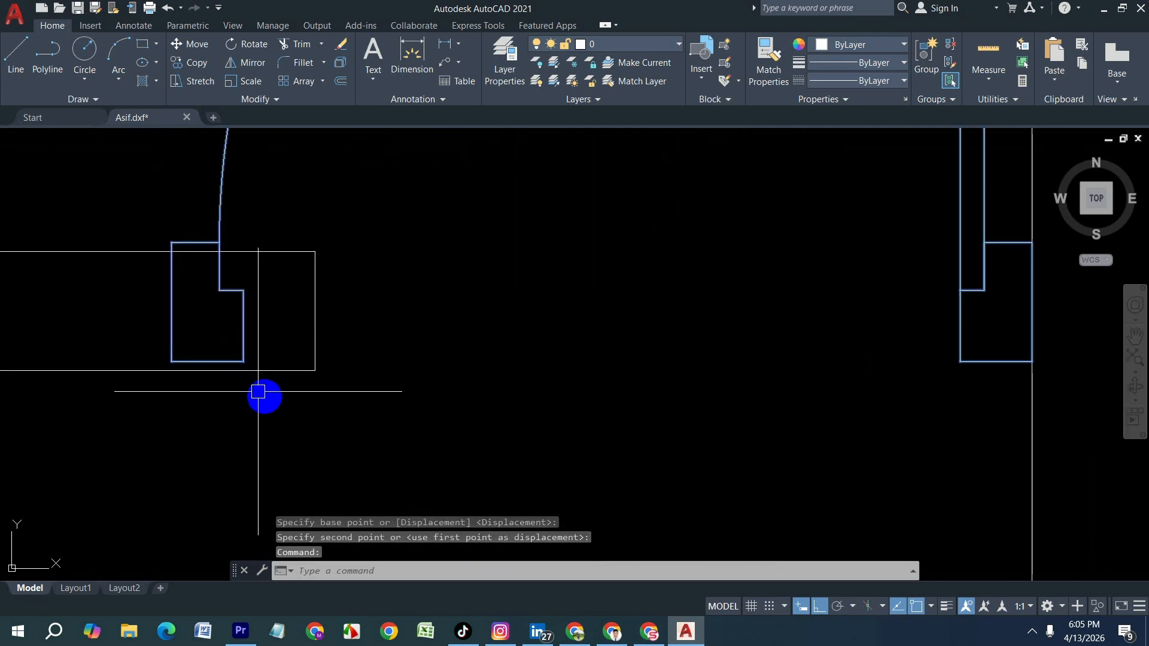
{"action": "key", "text": "Return"}
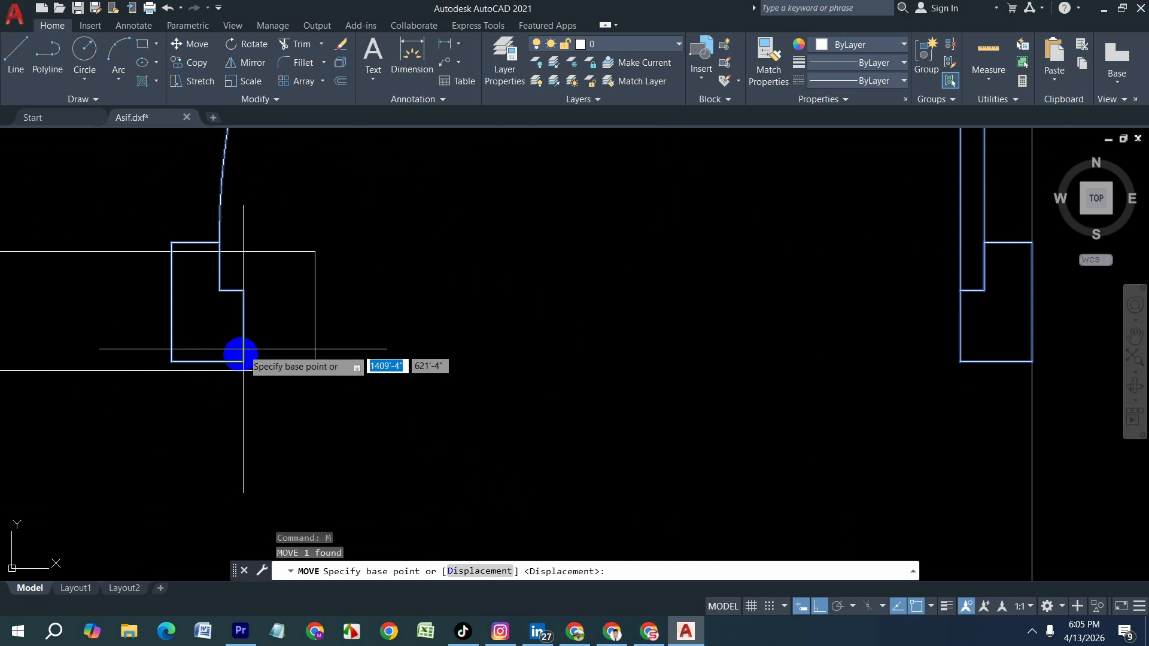
{"action": "left_click", "coordinate": [243, 362]}
{"action": "left_click", "coordinate": [226, 381]}
{"action": "scroll", "coordinate": [560, 398], "scroll_direction": "down", "scroll_amount": 2}
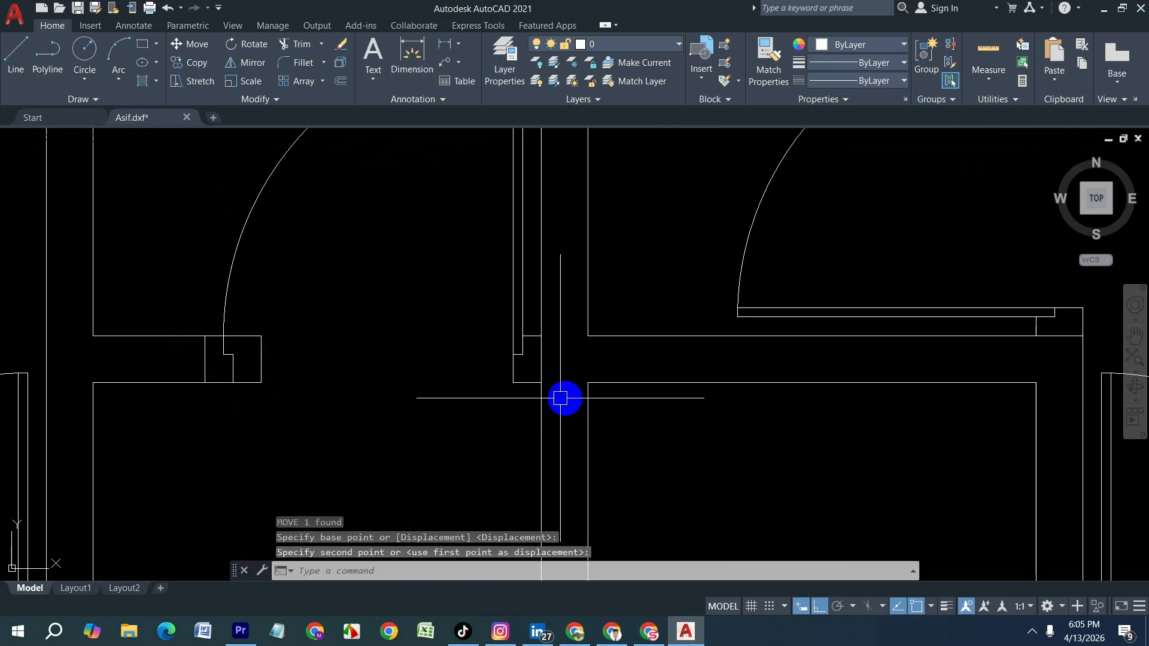
{"action": "key", "text": "Escape"}
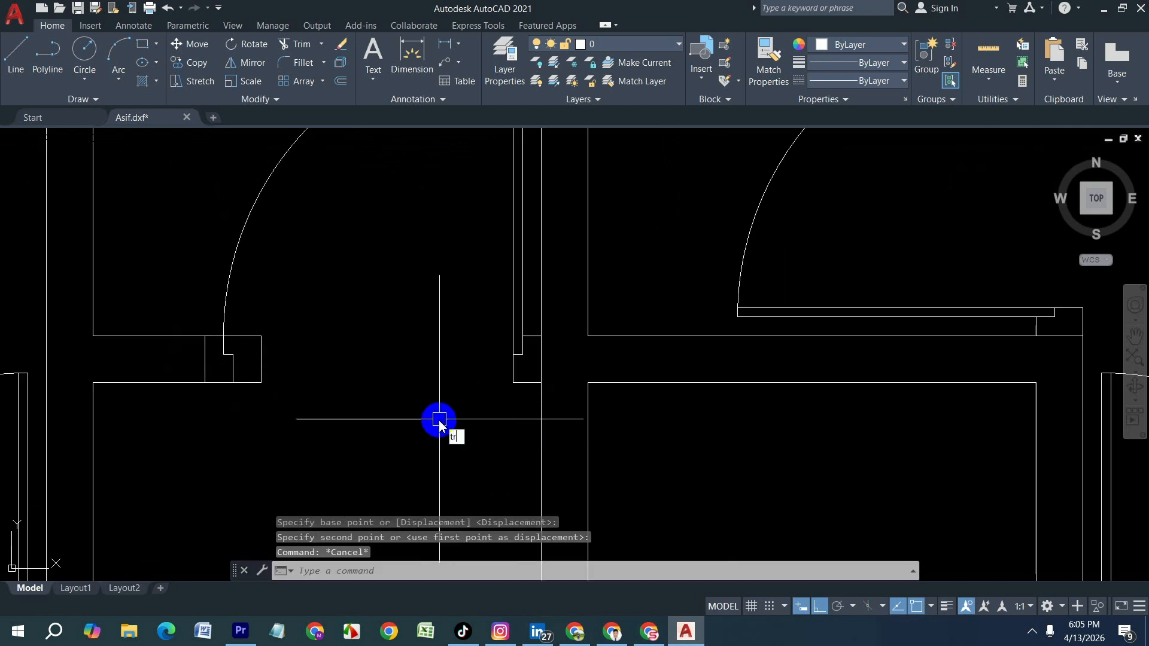
- Trim the wall stub's two face lines back to the door's left jamb and remove the leftover stub end line
{"action": "key", "text": "Return"}
{"action": "key", "text": "Return"}
{"action": "left_click", "coordinate": [261, 412]}
{"action": "left_click", "coordinate": [238, 326]}
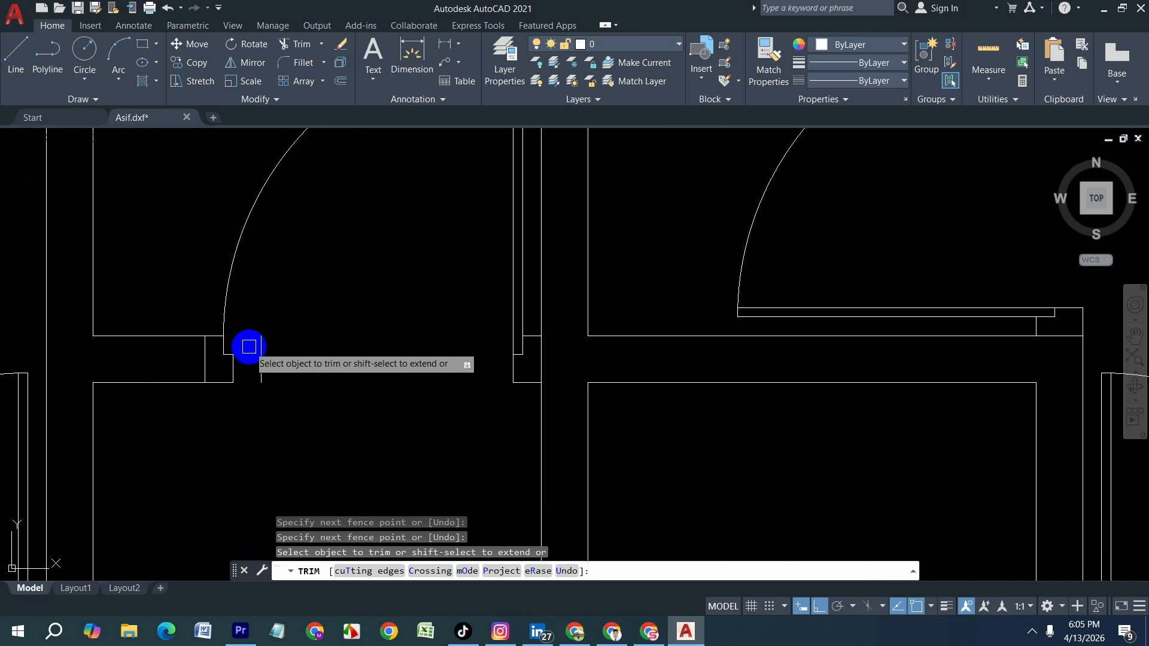
{"action": "scroll", "coordinate": [449, 403], "scroll_direction": "down", "scroll_amount": 2}
{"action": "key", "text": "Escape"}
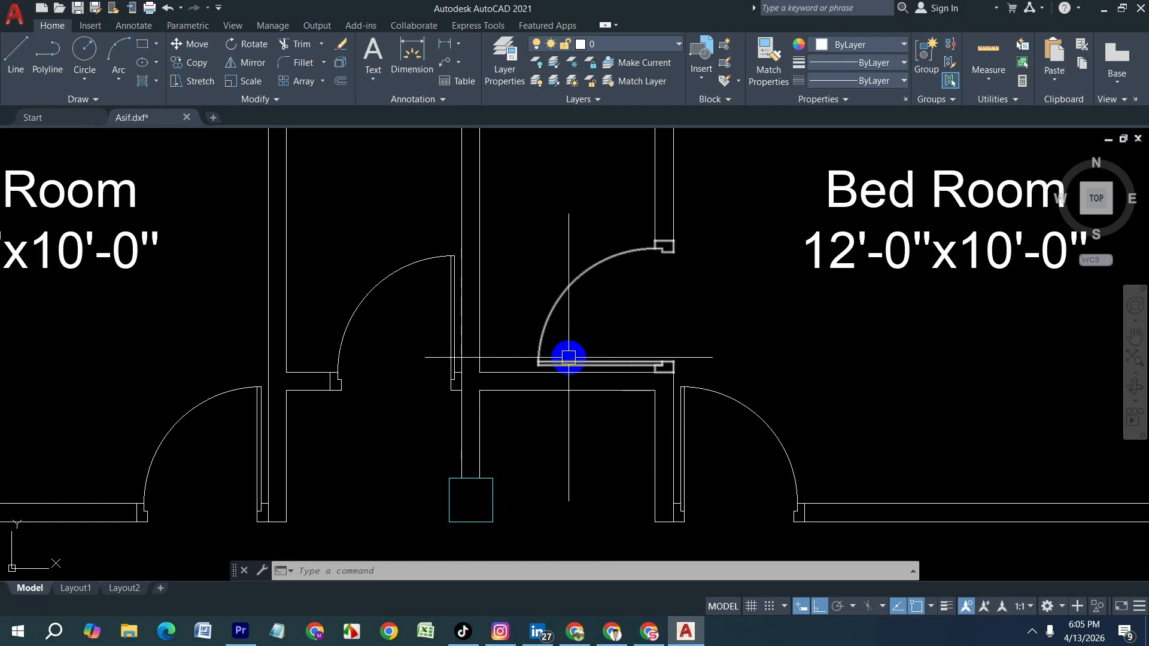
{"action": "scroll", "coordinate": [477, 354], "scroll_direction": "down", "scroll_amount": 4}
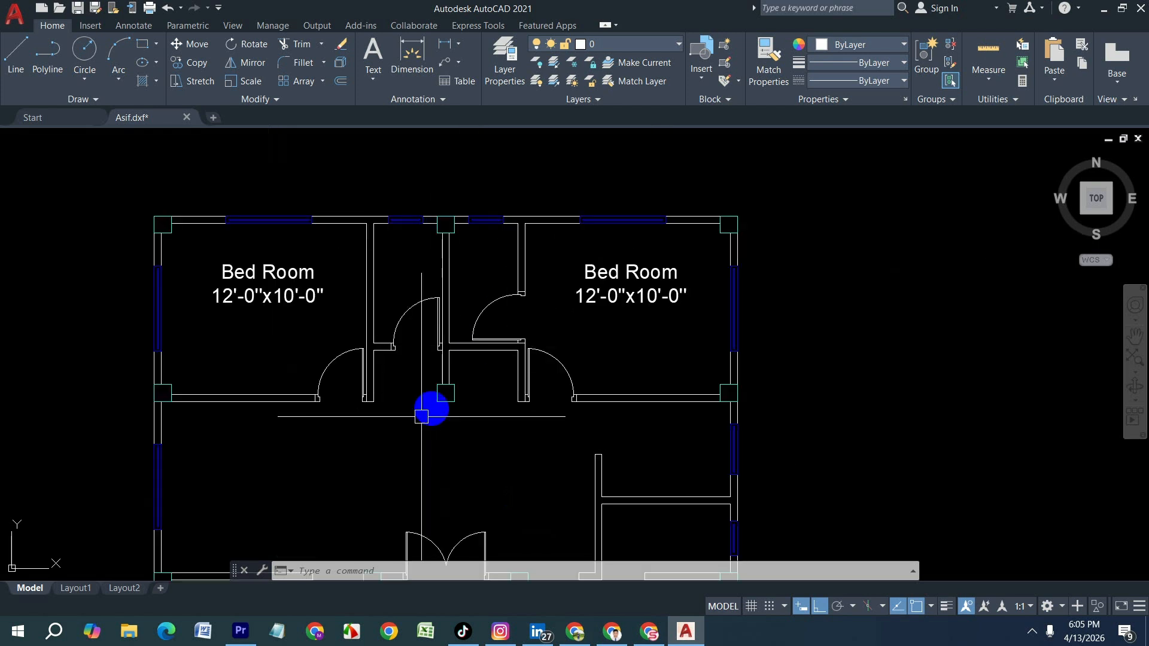